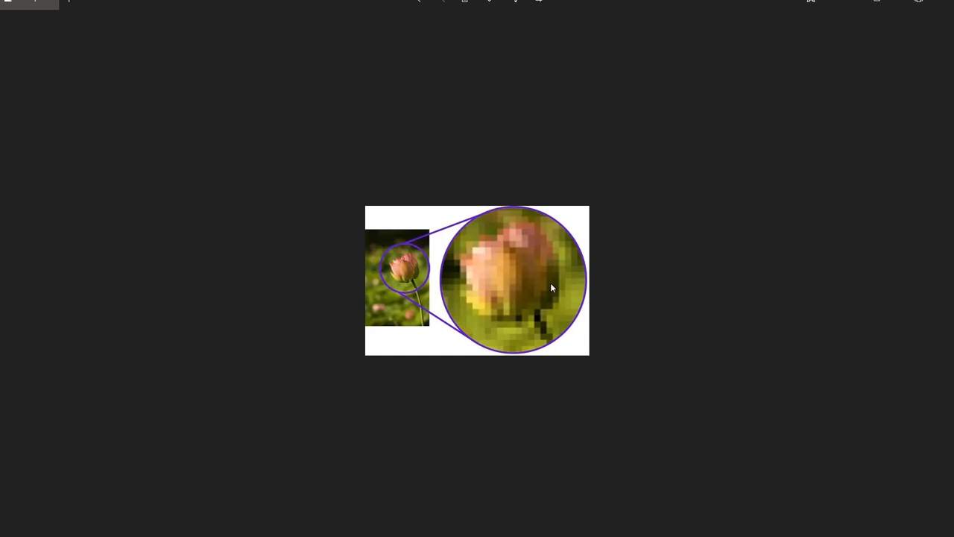
Examine the flower picture and its pixelated enlargement up close
scroll(550, 282, "up", 2)
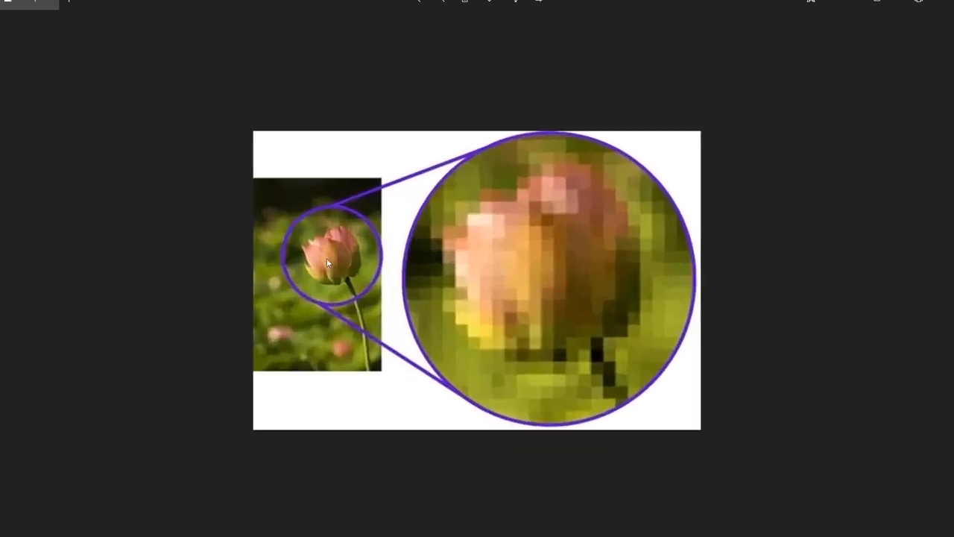
scroll(321, 315, "up", 2)
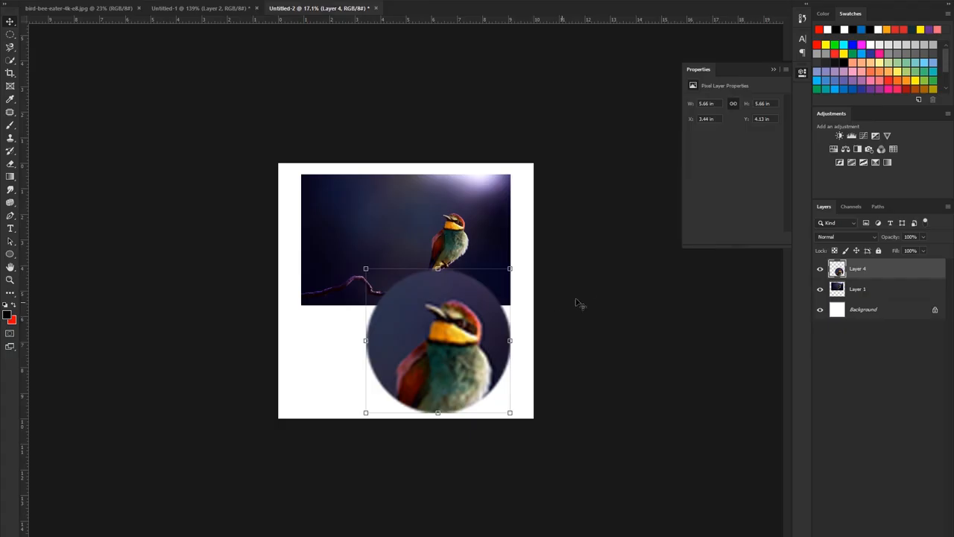
Collapse the document properties and move the circular bird close-up to the left across the page
left_click(630, 290)
key("ctrl+plus")
key("ctrl+plus")
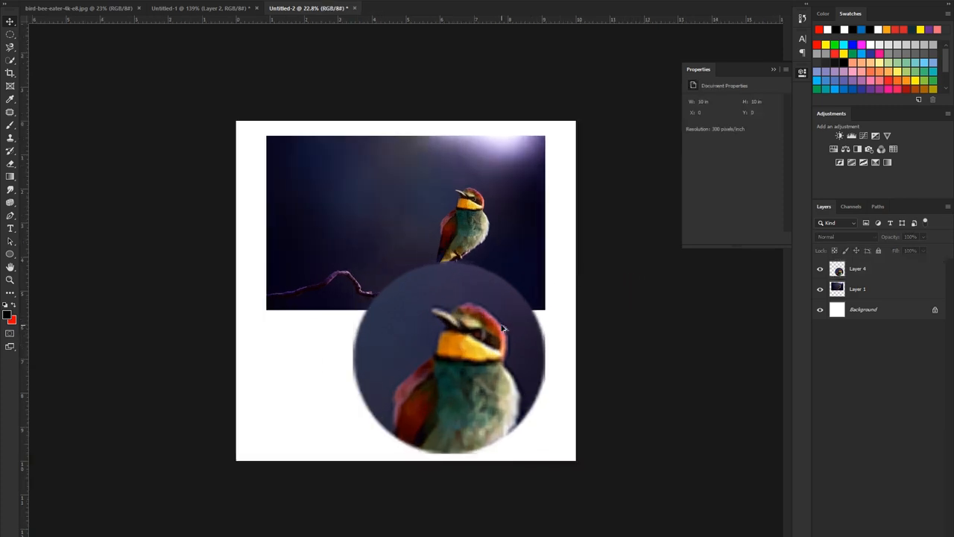
left_click(774, 70)
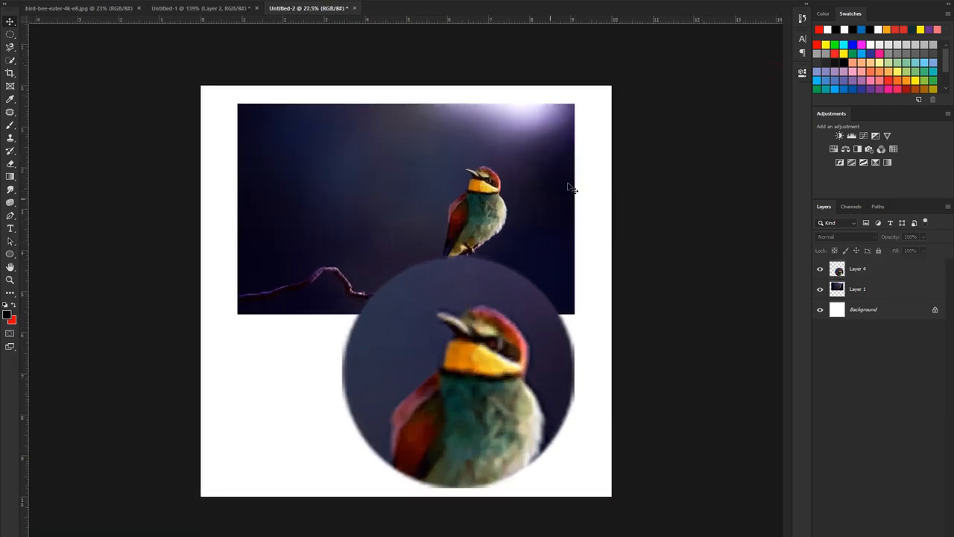
left_click(577, 356)
Examine the pixels of the bird's head in the circular close-up and of the wing feathers in the original photo
scroll(447, 228, "up", 10)
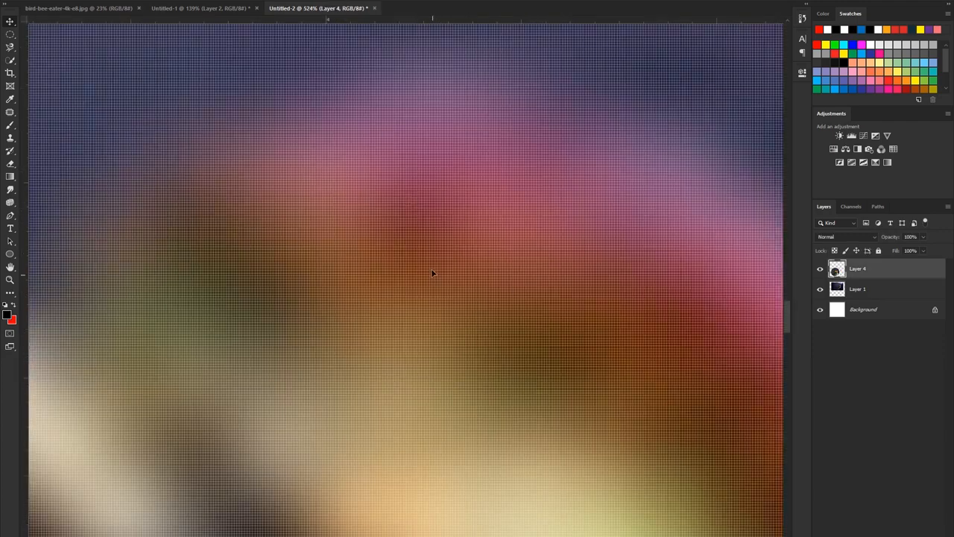
left_click_drag(679, 299, 341, 188)
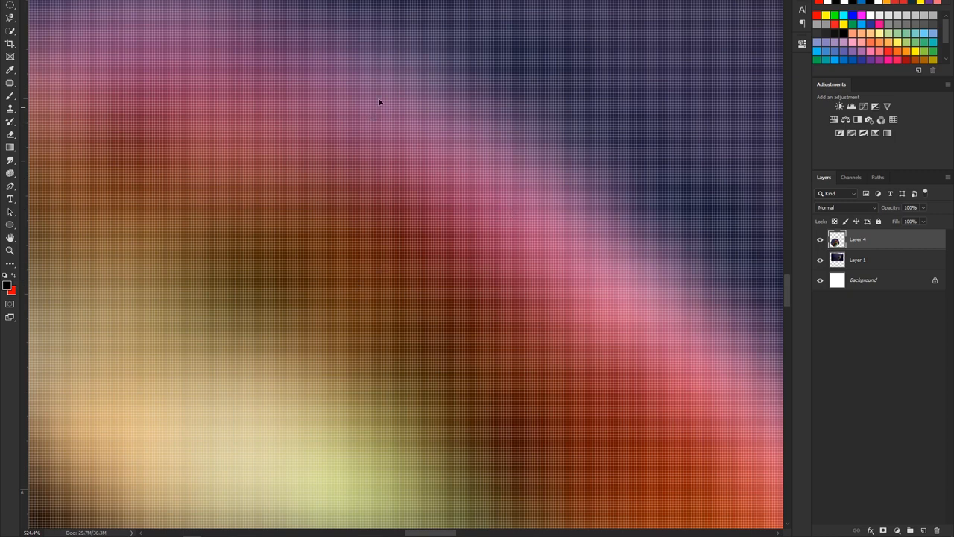
scroll(406, 253, "down", 10)
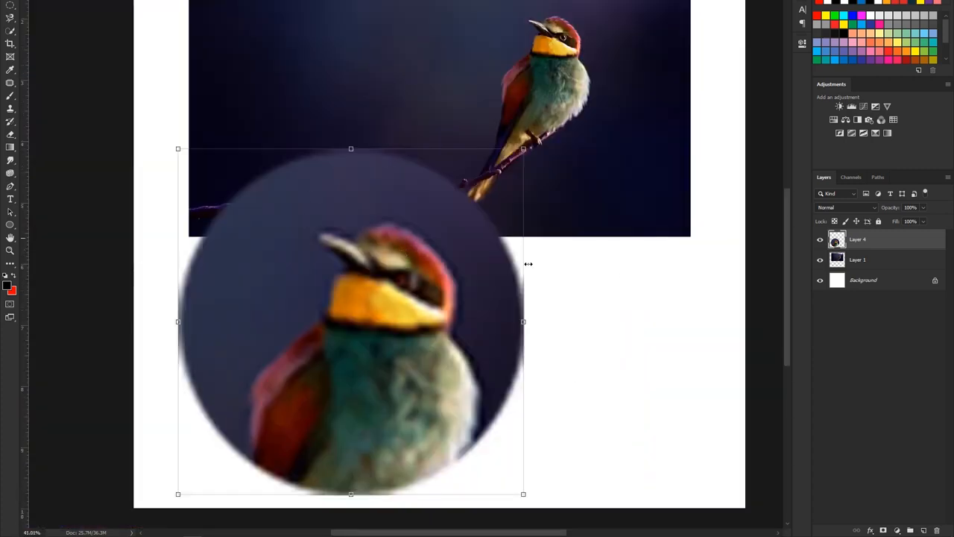
scroll(313, 396, "down", 2)
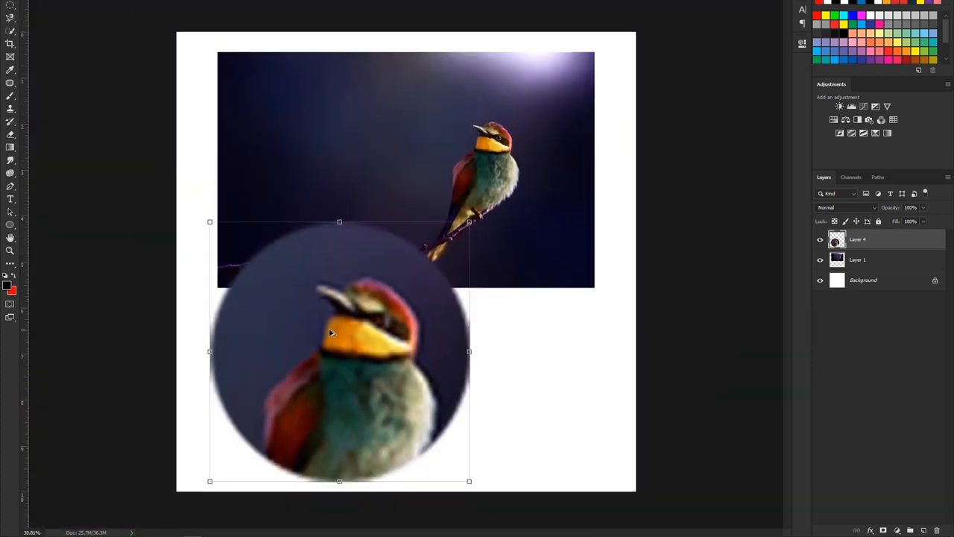
scroll(331, 332, "up", 2)
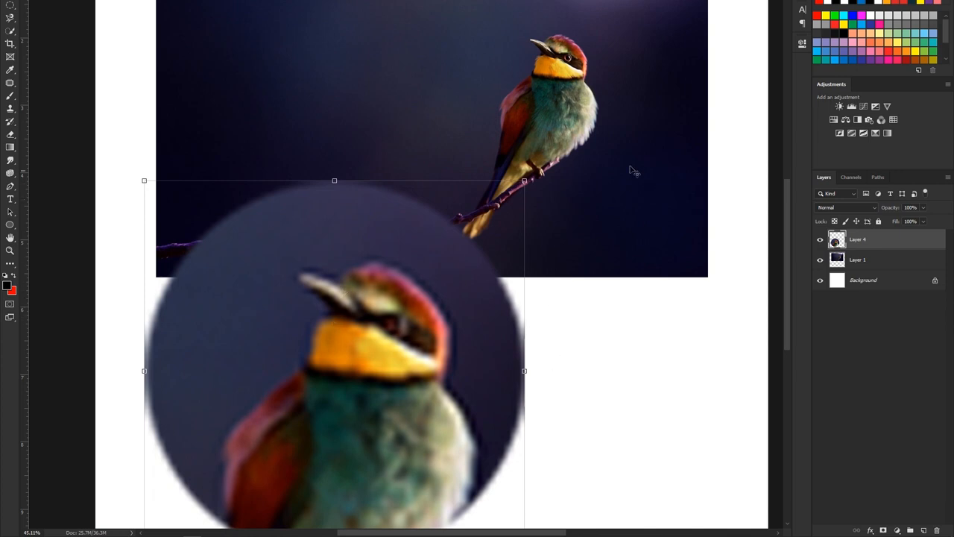
scroll(571, 123, "up", 10)
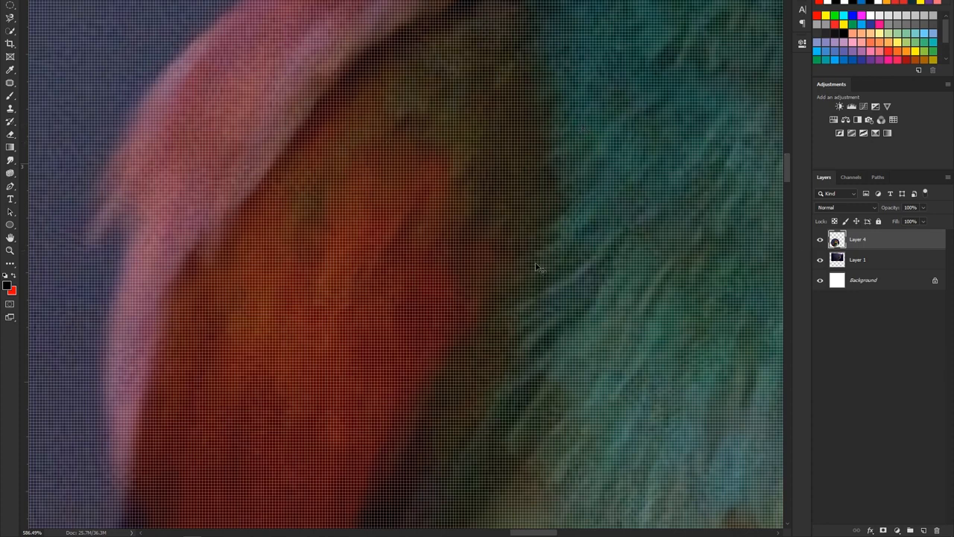
scroll(409, 234, "down", 10)
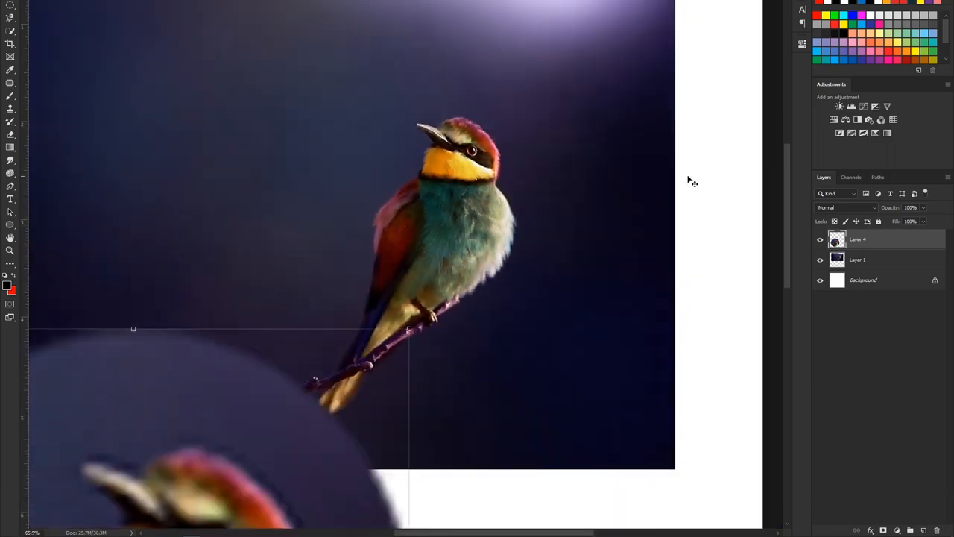
Deselect the close-up layer and compare it with the full bird photo, inspecting the breast feathers down to the pixel grid
left_click(686, 176)
scroll(499, 222, "down", 3)
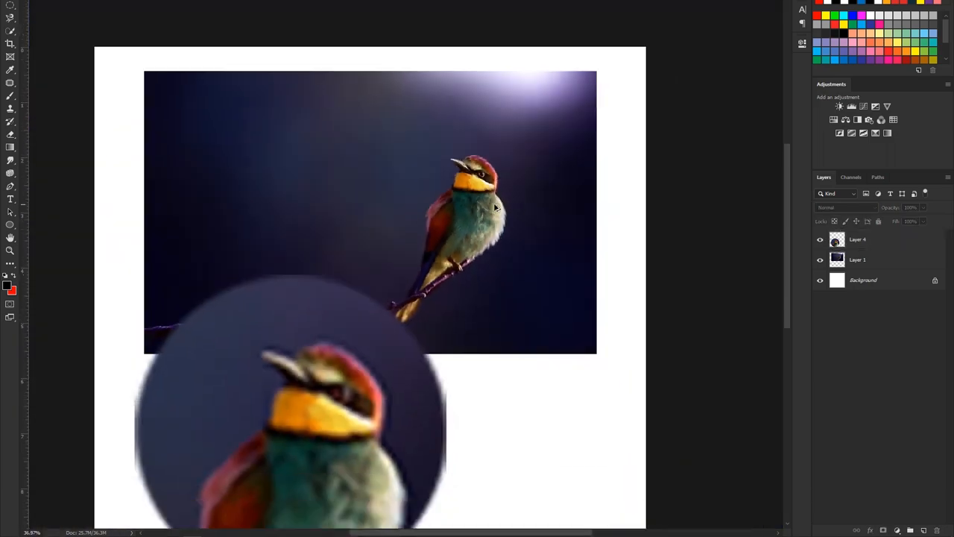
scroll(500, 222, "down", 2)
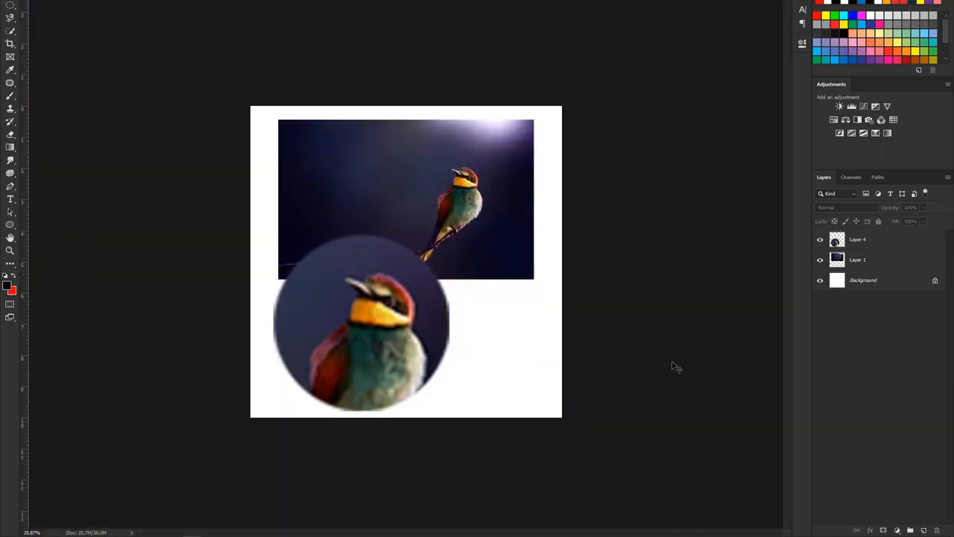
scroll(487, 173, "up", 2)
scroll(535, 188, "up", 9)
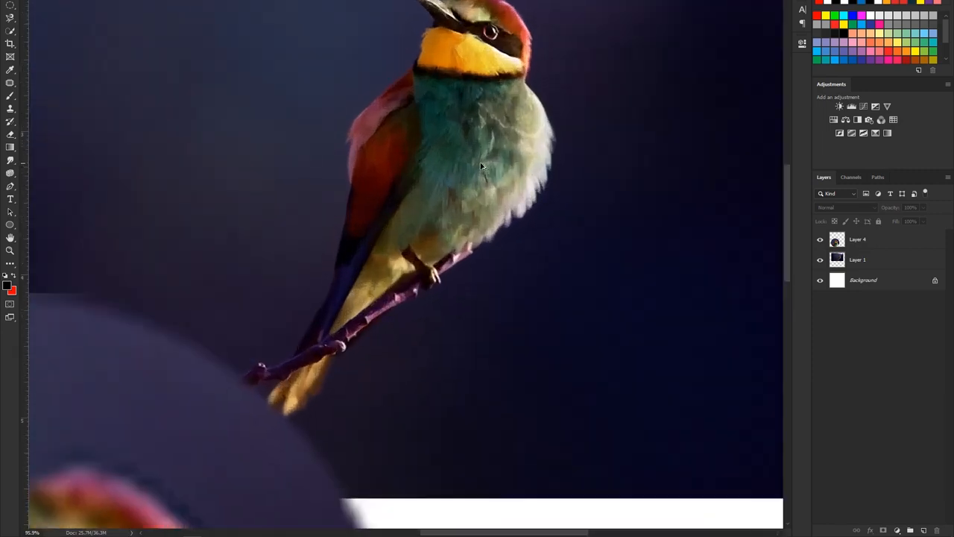
scroll(484, 170, "down", 4)
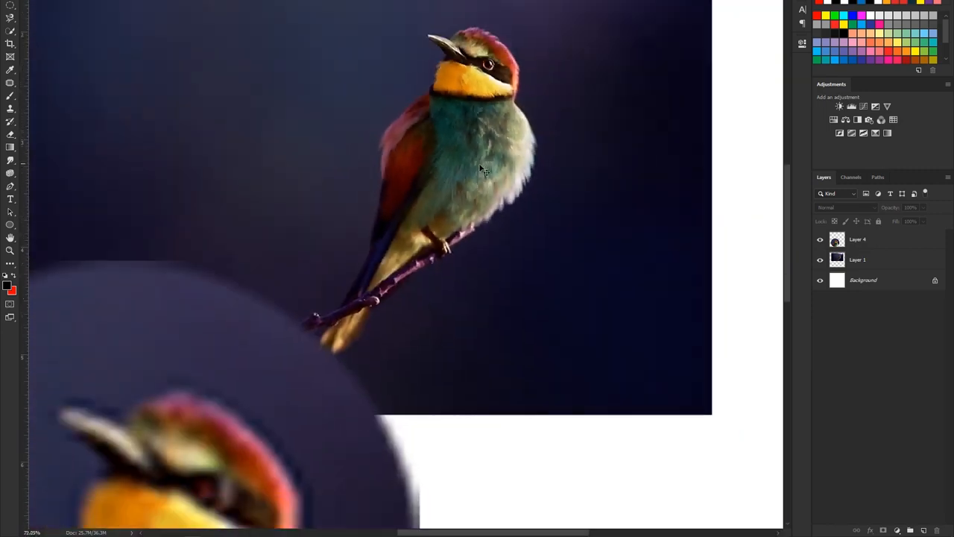
scroll(406, 163, "up", 10)
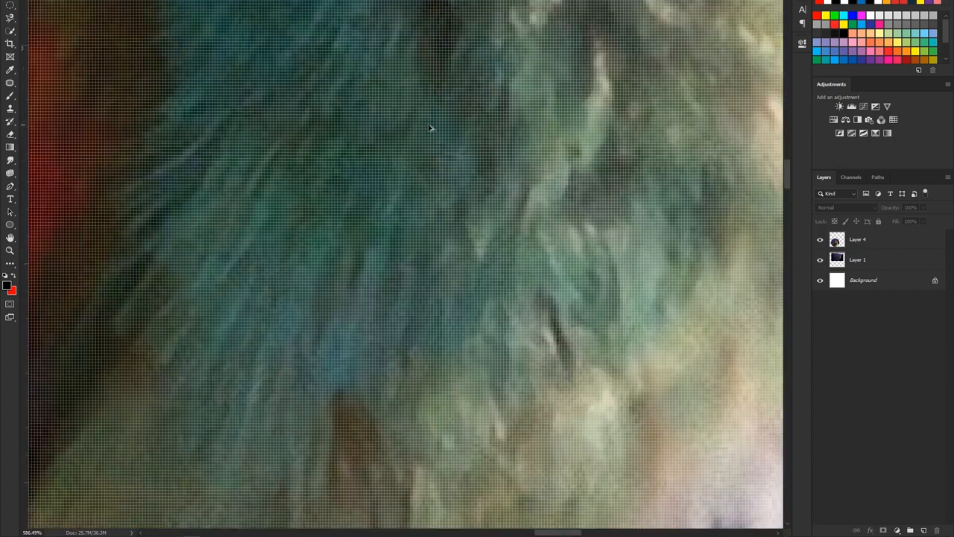
scroll(425, 167, "down", 2)
Switch to Illustrator with the Vector and Raster circle artwork
key("alt+Tab")
key("alt+Tab")
key("alt+Tab")
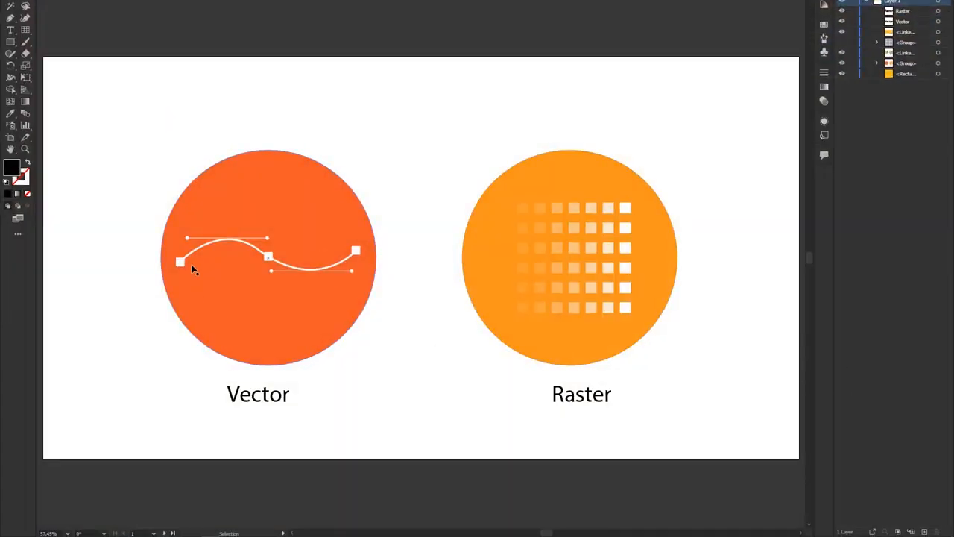
Examine the edge of the orange Vector circle at extreme magnification, up to 64000%, and return to the whole artboard
scroll(193, 256, "up", 3)
scroll(224, 209, "down", 3)
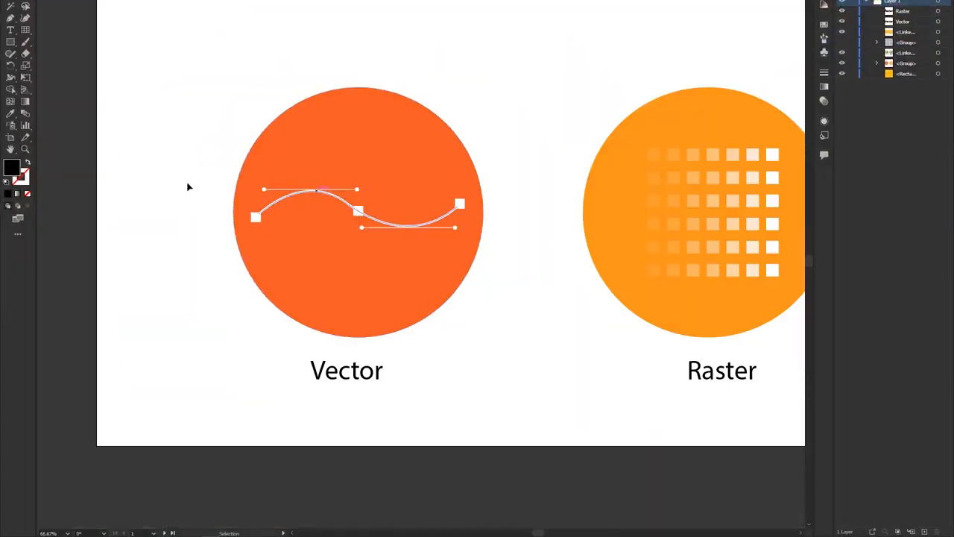
scroll(360, 97, "up", 3)
scroll(360, 96, "up", 10)
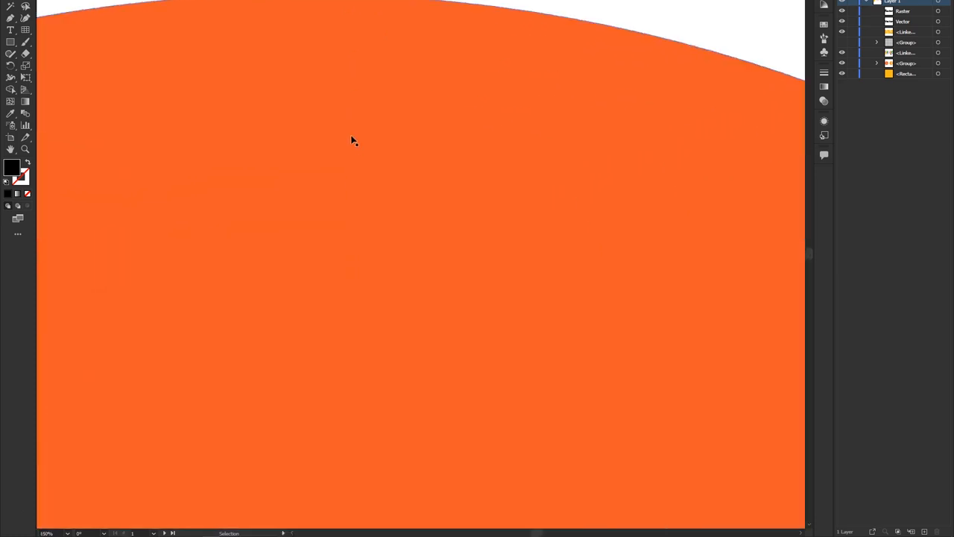
scroll(486, 34, "up", 5)
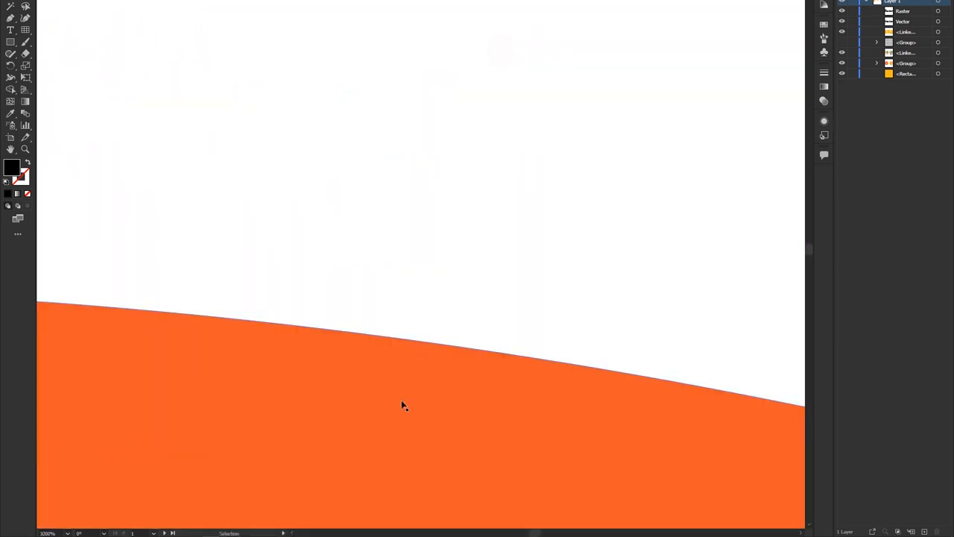
scroll(401, 406, "down", 5)
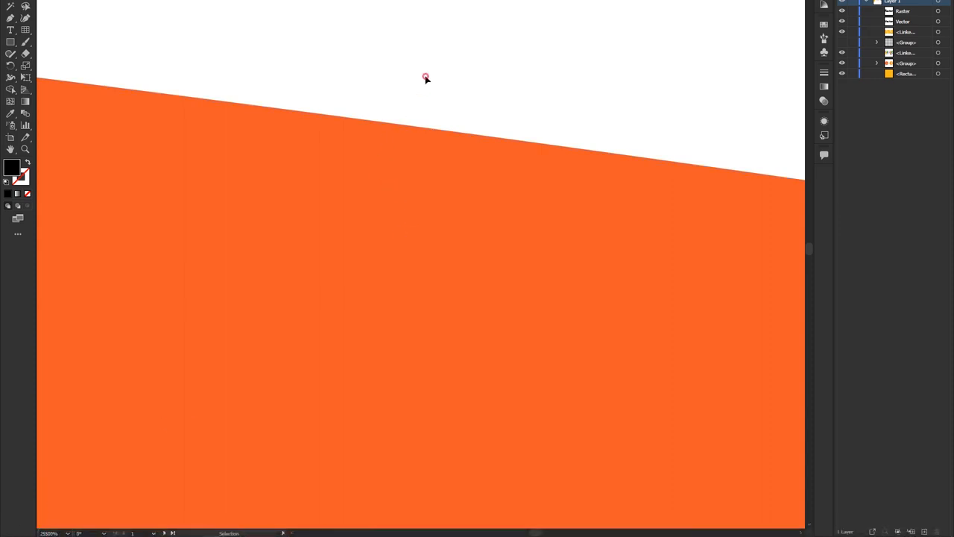
scroll(416, 143, "up", 3)
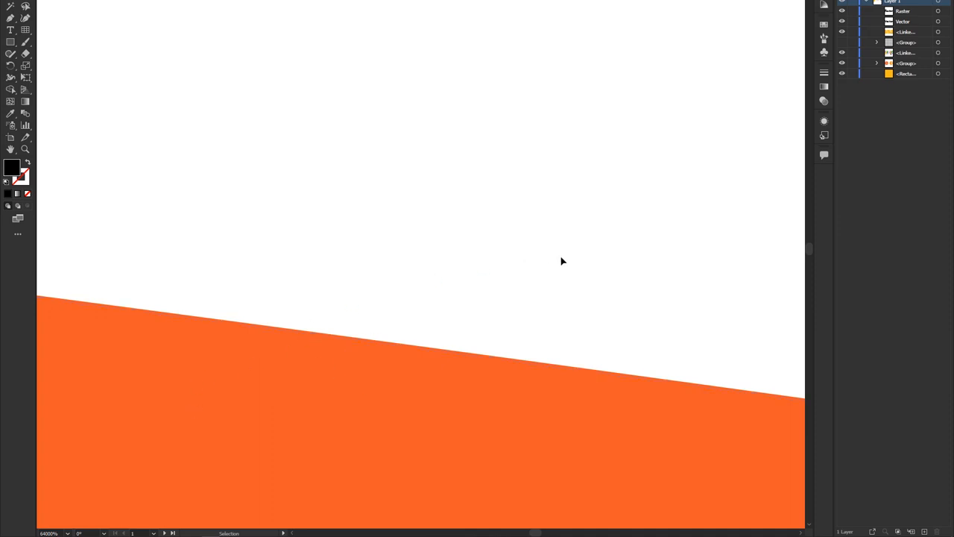
scroll(561, 259, "down", 15)
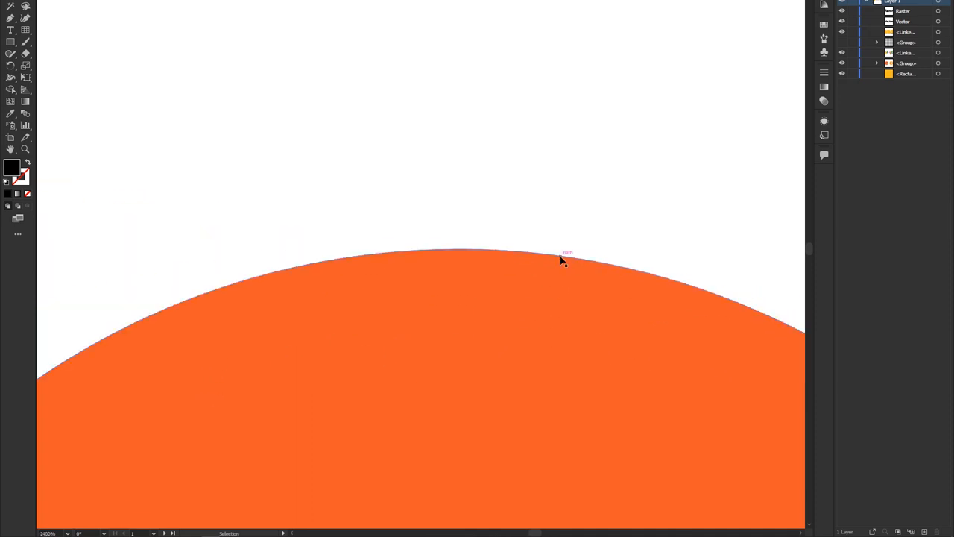
scroll(560, 255, "down", 5)
scroll(584, 358, "up", 1)
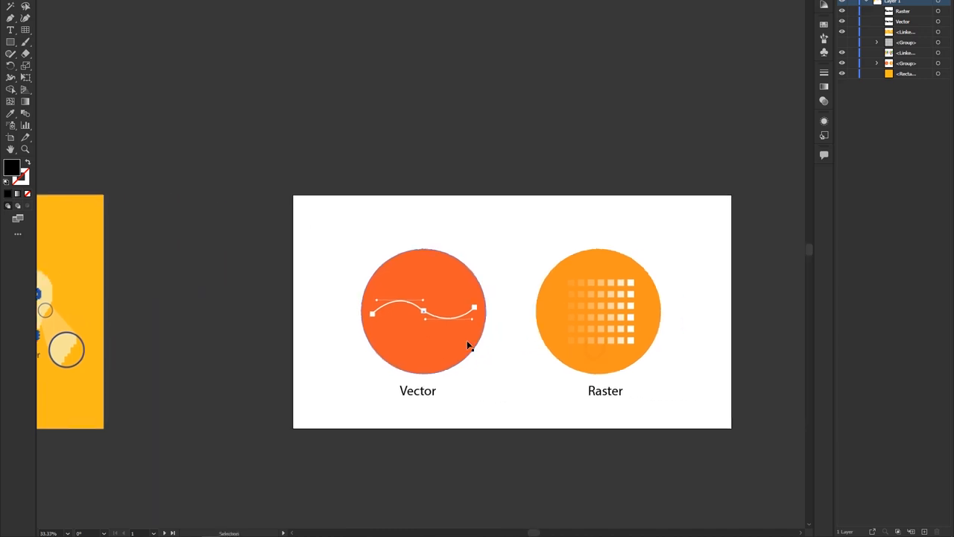
scroll(469, 328, "up", 1)
left_click_drag(580, 319, 475, 285)
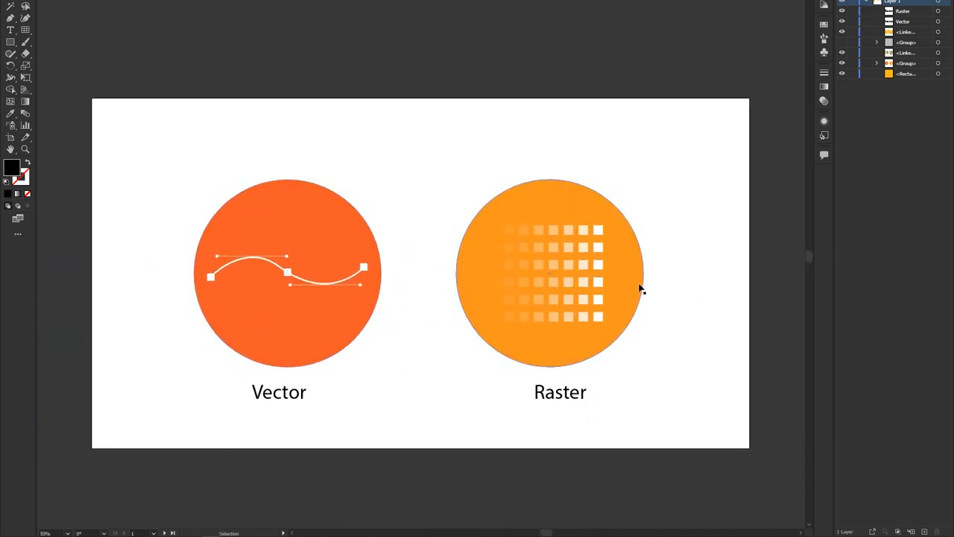
Select the grouped circle graphics to inspect their paths and the Raster squares, and clear the selection
scroll(639, 298, "up", 1)
left_click_drag(610, 342, 651, 303)
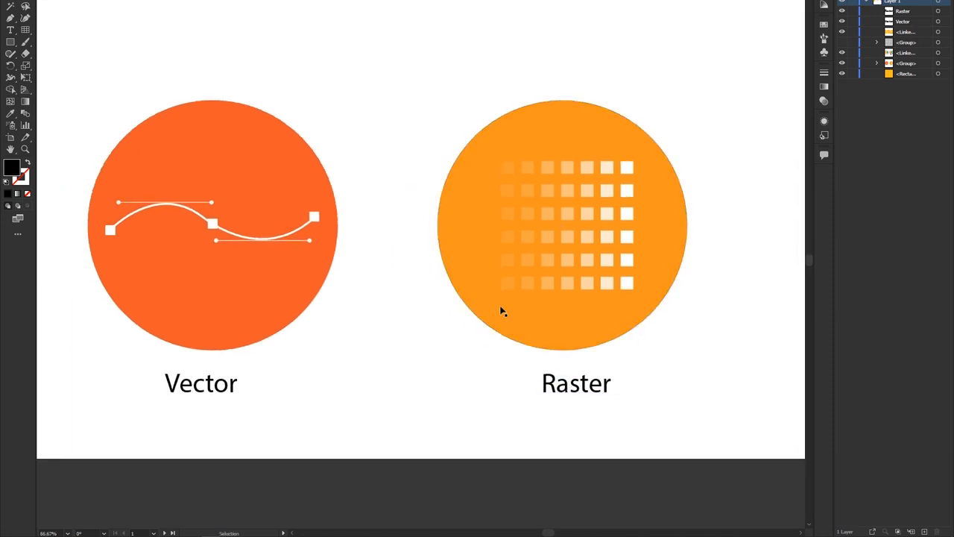
key("ctrl+a")
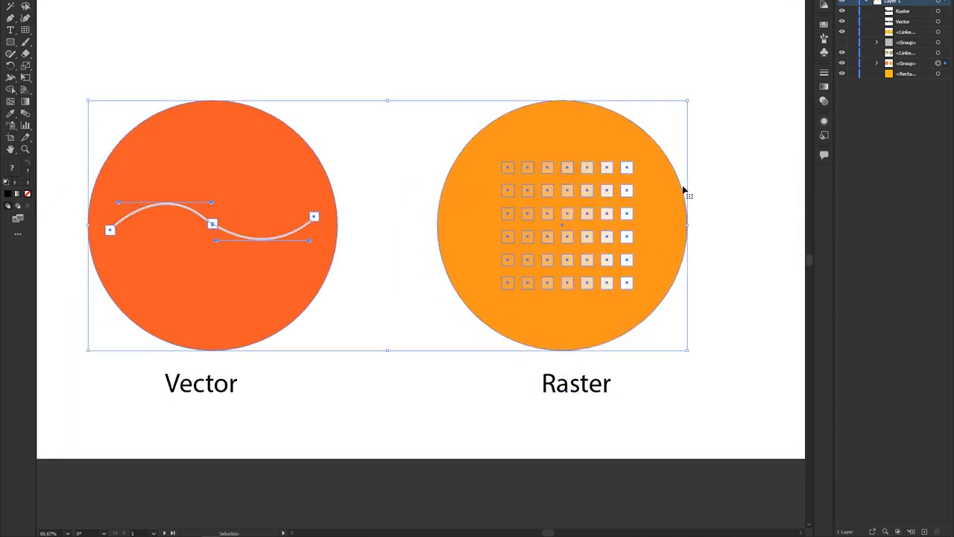
left_click(741, 170)
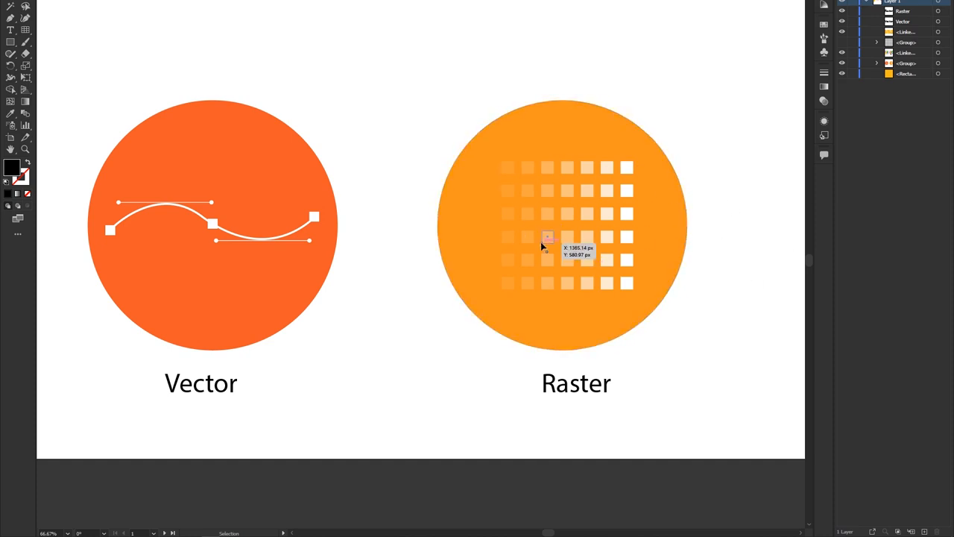
key("space")
left_click_drag(505, 245, 538, 263)
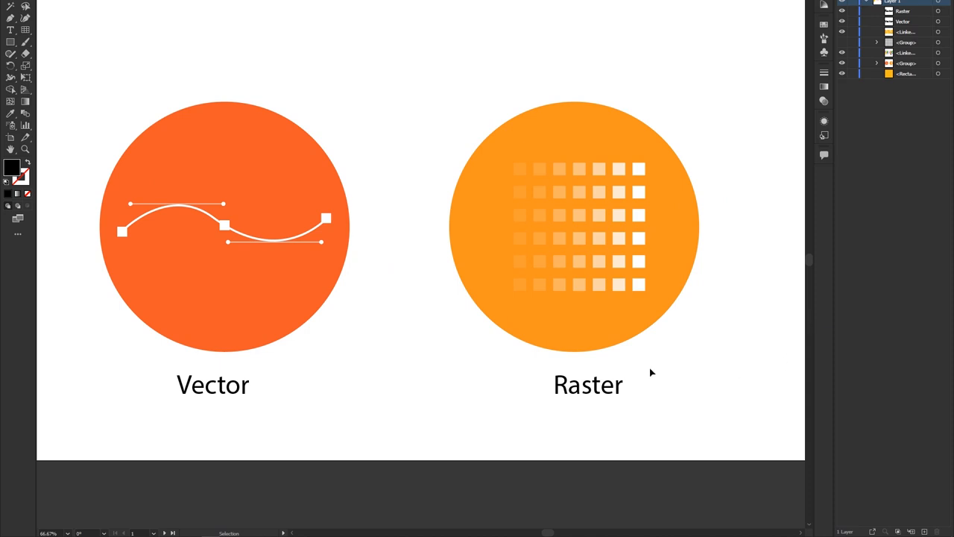
Ungroup the Vector and Raster circle graphics
scroll(505, 363, "left", 3)
key("ctrl+1")
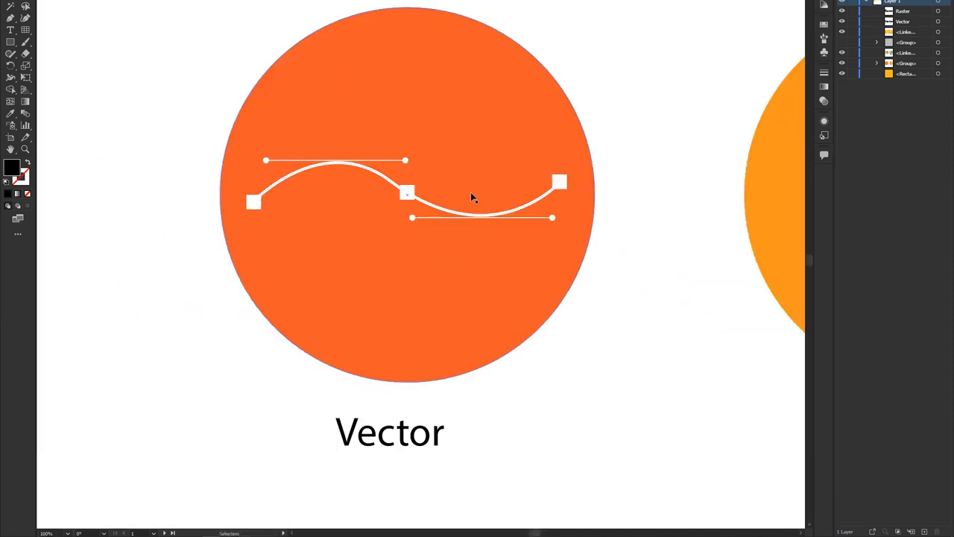
left_click(288, 160)
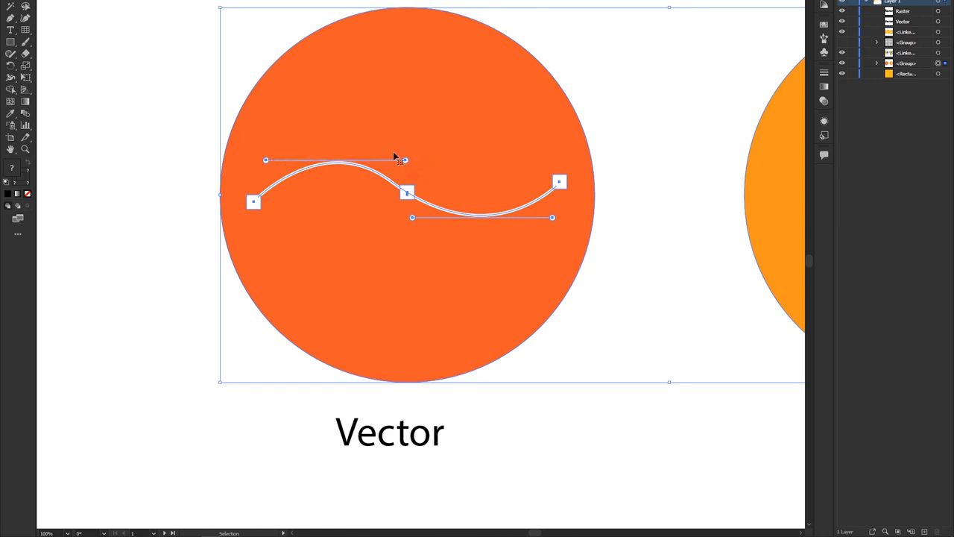
right_click(410, 141)
left_click(443, 221)
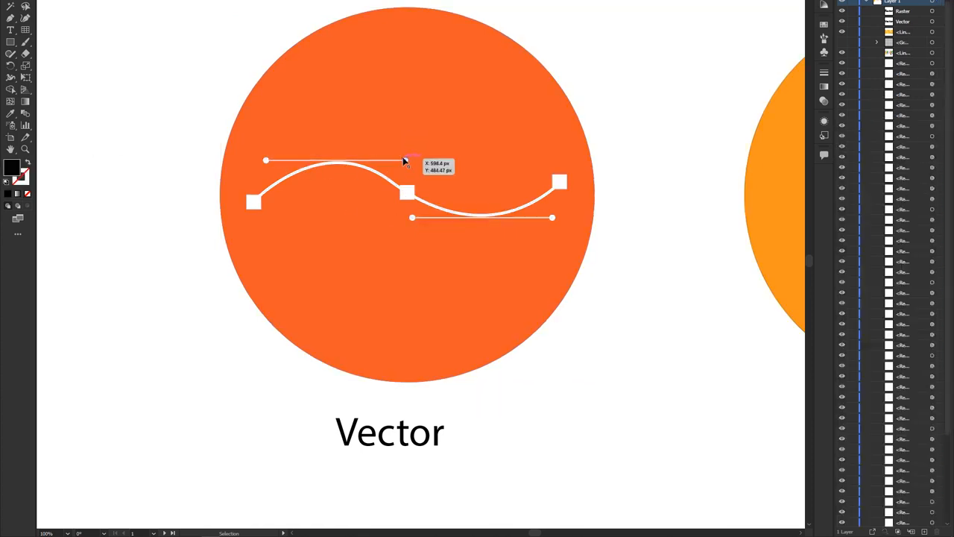
Select the white square at the left end of the Vector curve to inspect it, and deselect it
left_click(264, 161)
left_click(253, 203)
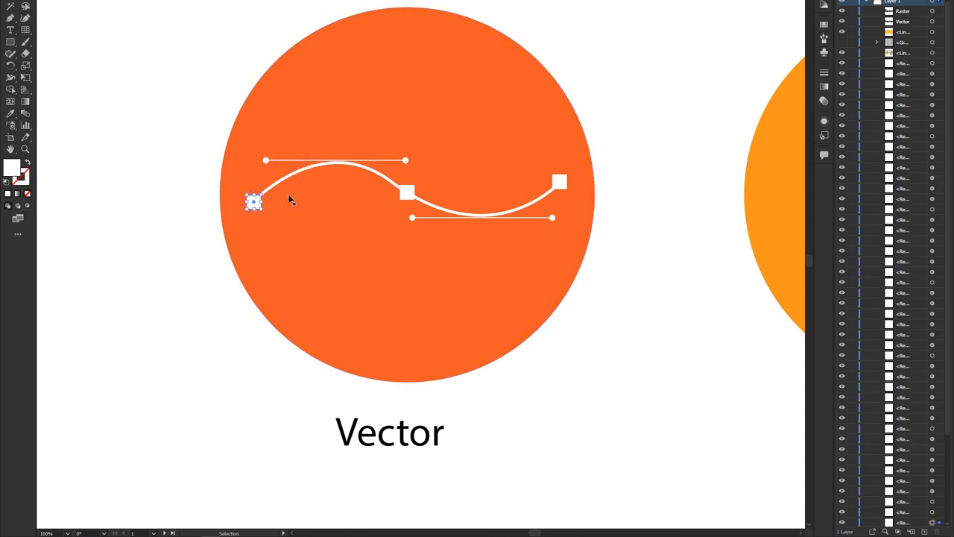
left_click(115, 205)
Draw an open curved path with six anchor points beside the Vector circle using the Curvature tool, and deselect it
left_click_drag(177, 217, 269, 237)
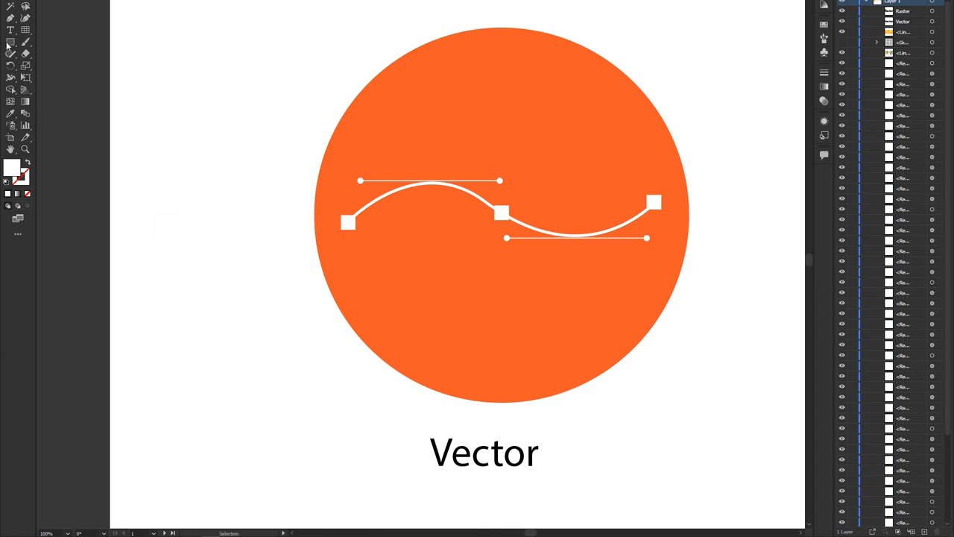
left_click(25, 17)
left_click(131, 100)
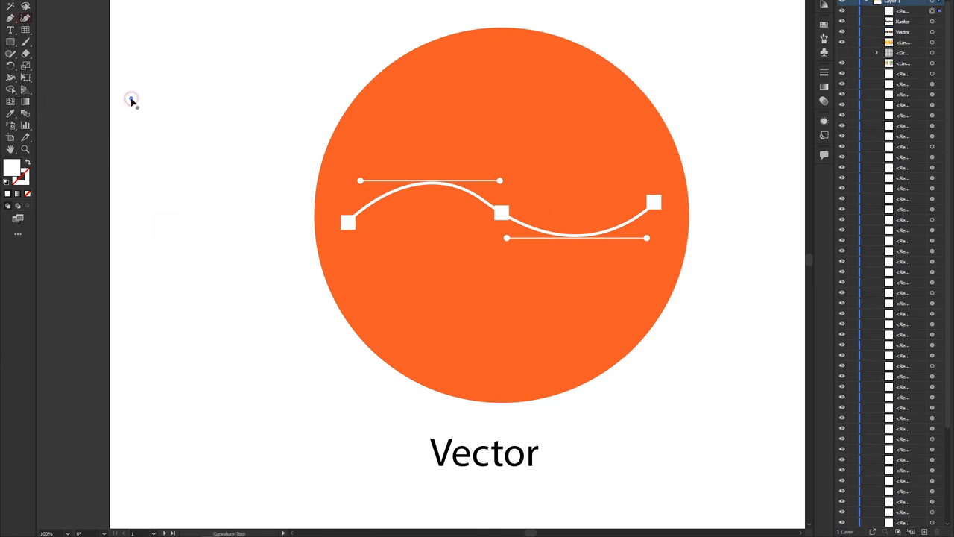
left_click(203, 62)
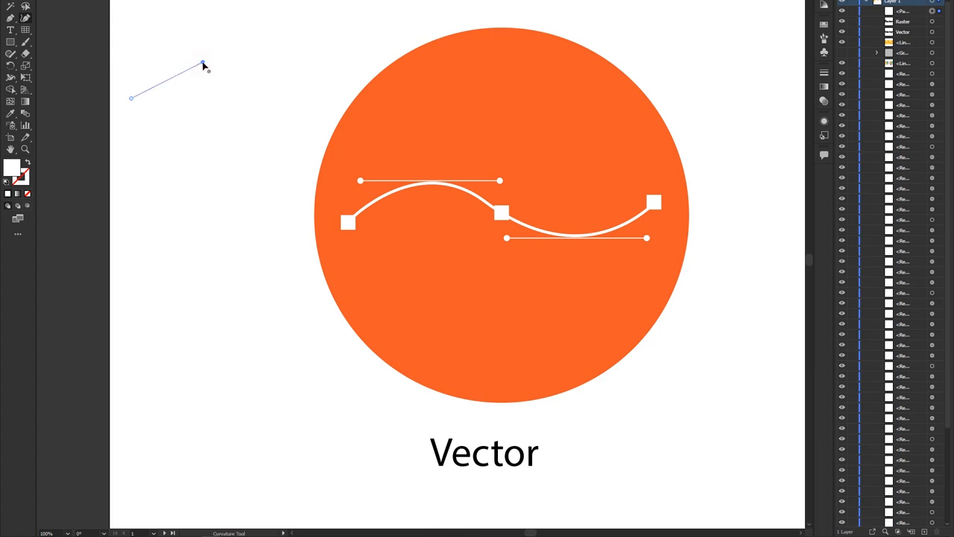
left_click(287, 98)
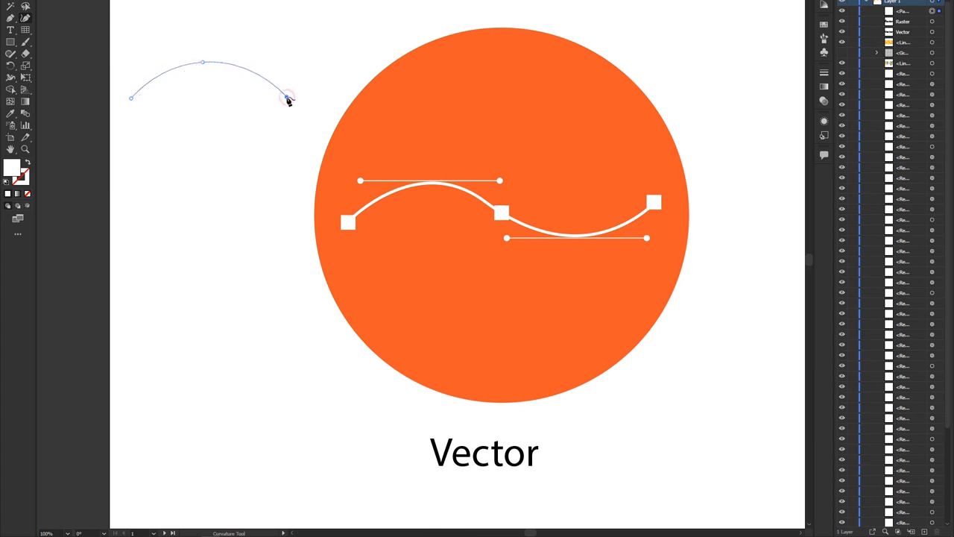
left_click(262, 164)
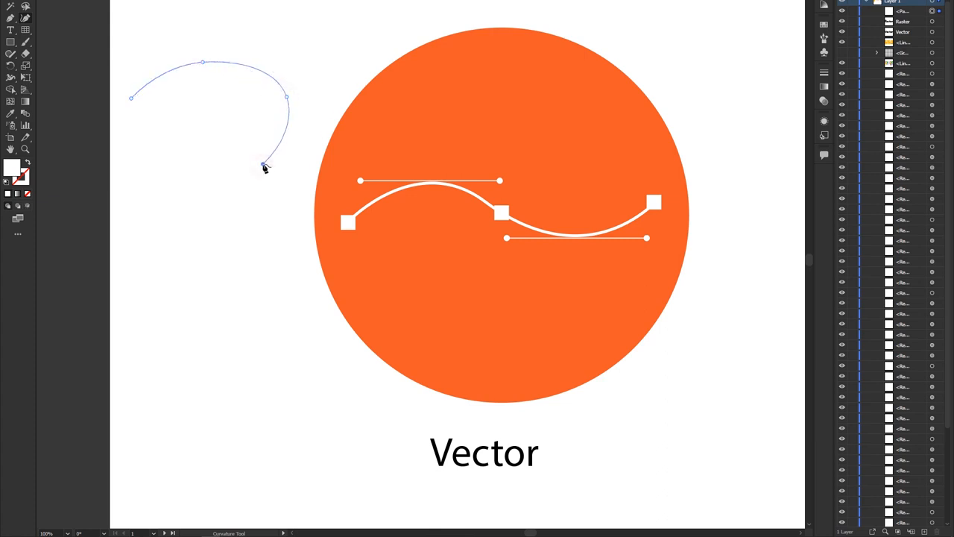
left_click(249, 211)
left_click(290, 376)
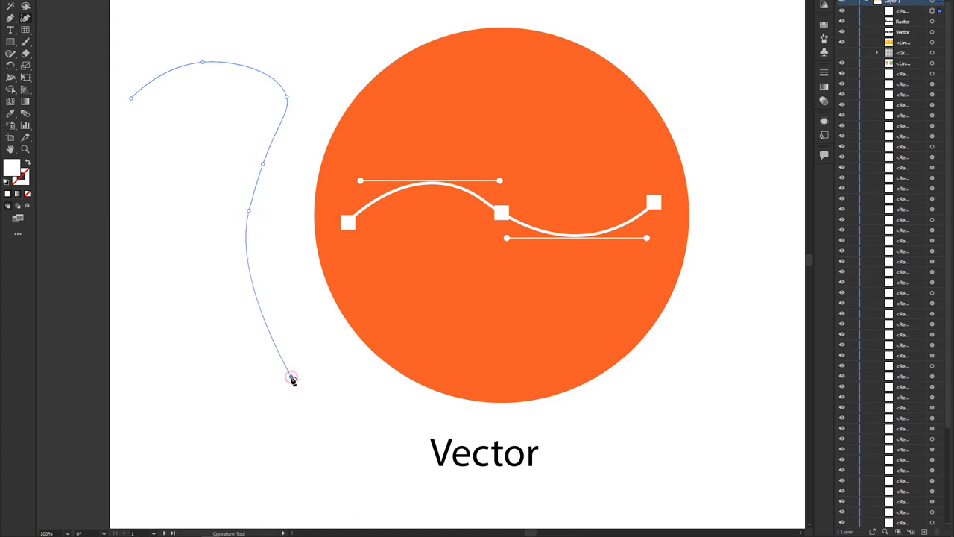
left_click(10, 6)
left_click(119, 17)
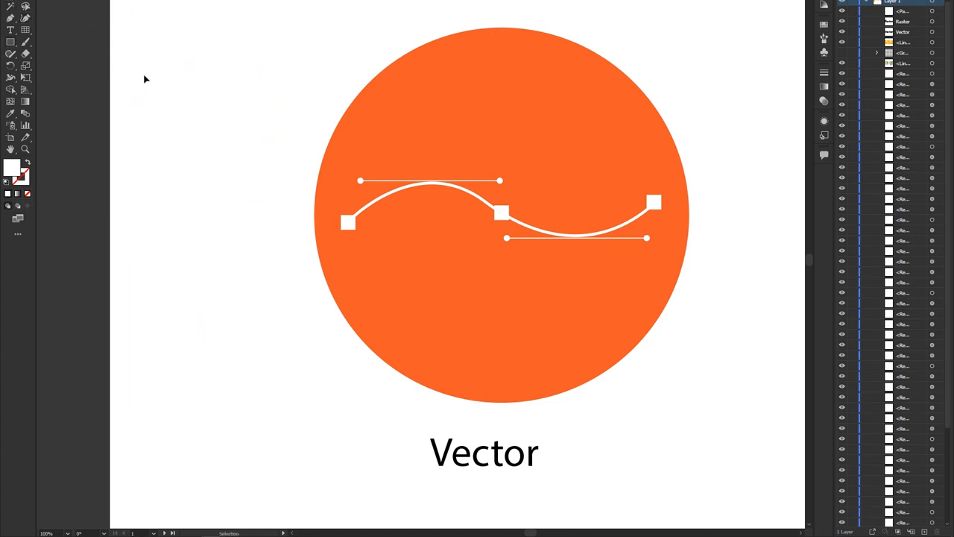
Select the freshly drawn curve beside the Vector circle to inspect its anchor points, and delete it
left_click(149, 87)
left_click(25, 6)
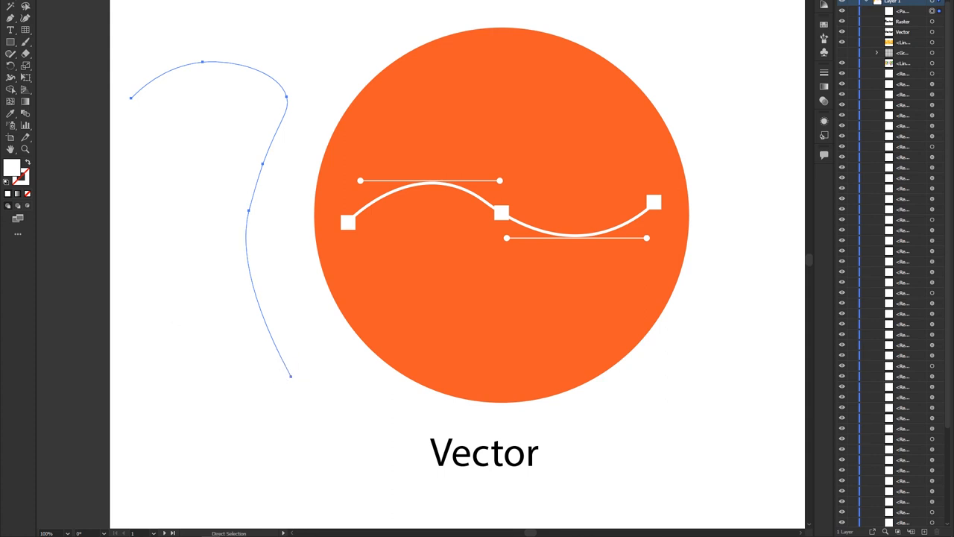
key("v")
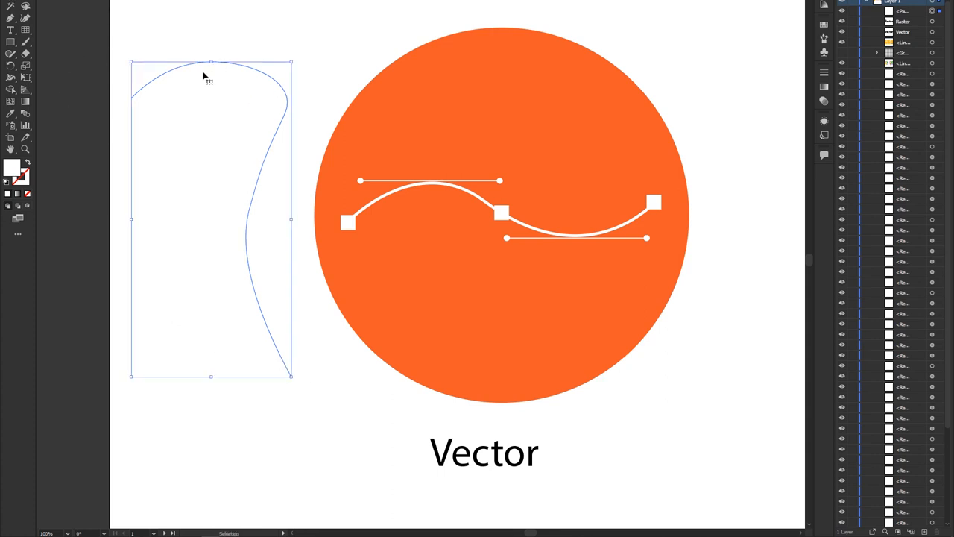
key("Delete")
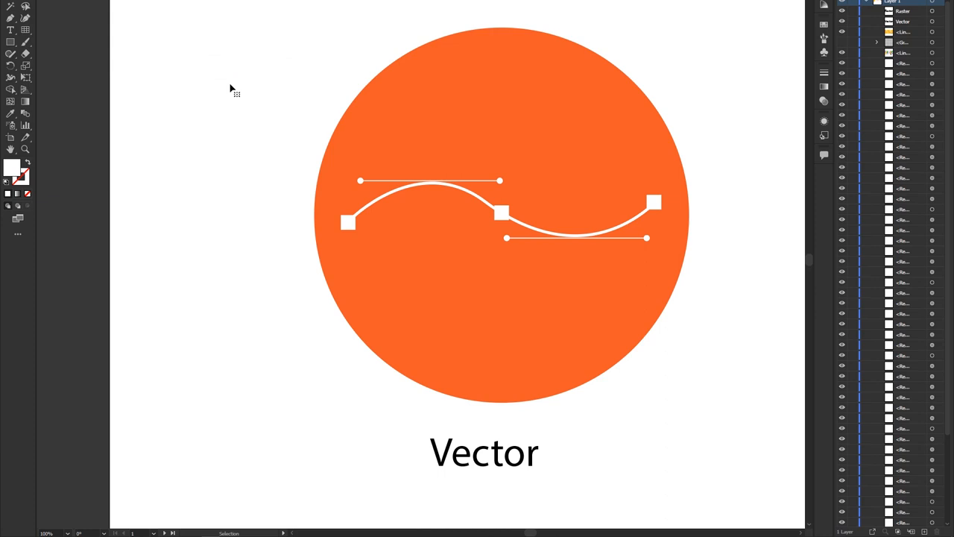
Examine the Vector circle's curve up close and compare it with the grid of squares in the Raster circle
scroll(437, 197, "up", 1)
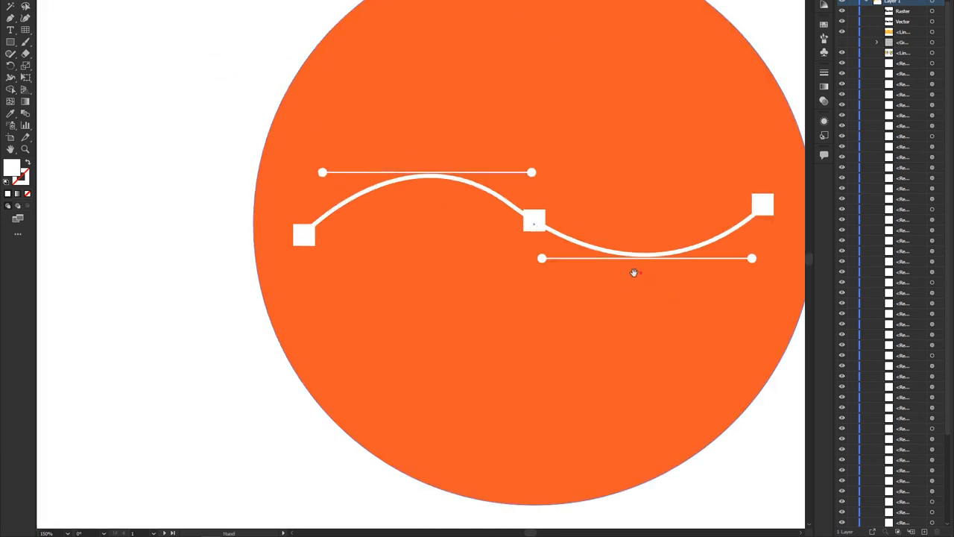
left_click_drag(634, 273, 518, 253)
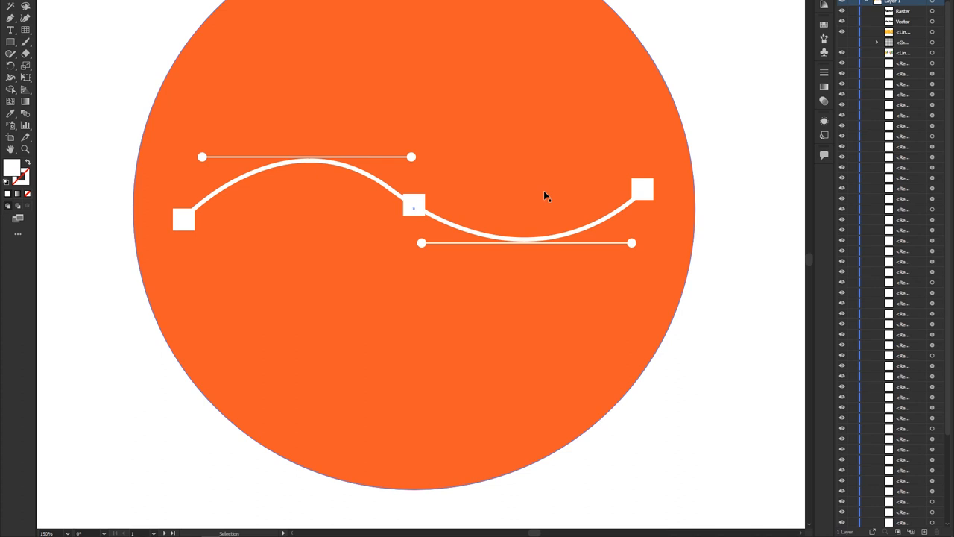
scroll(483, 298, "down", 2)
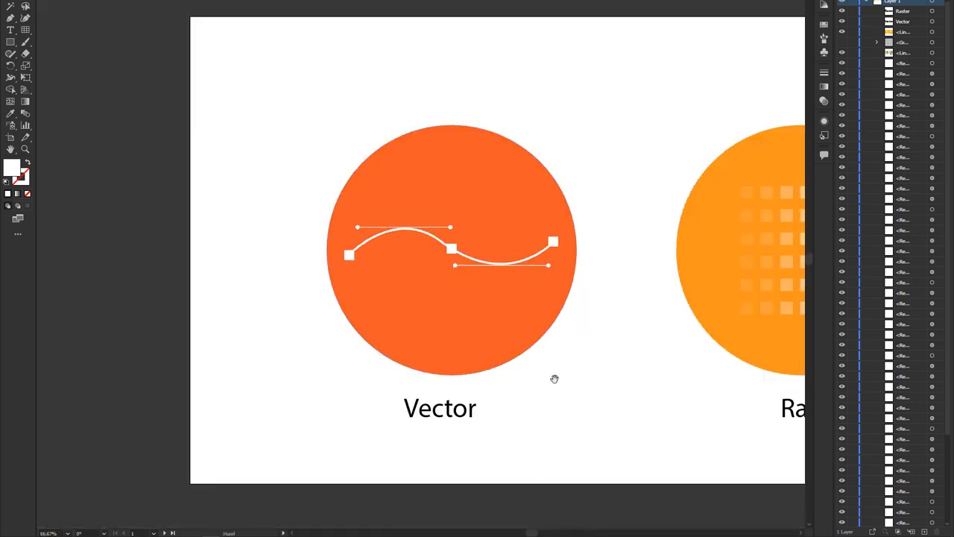
left_click_drag(554, 380, 418, 306)
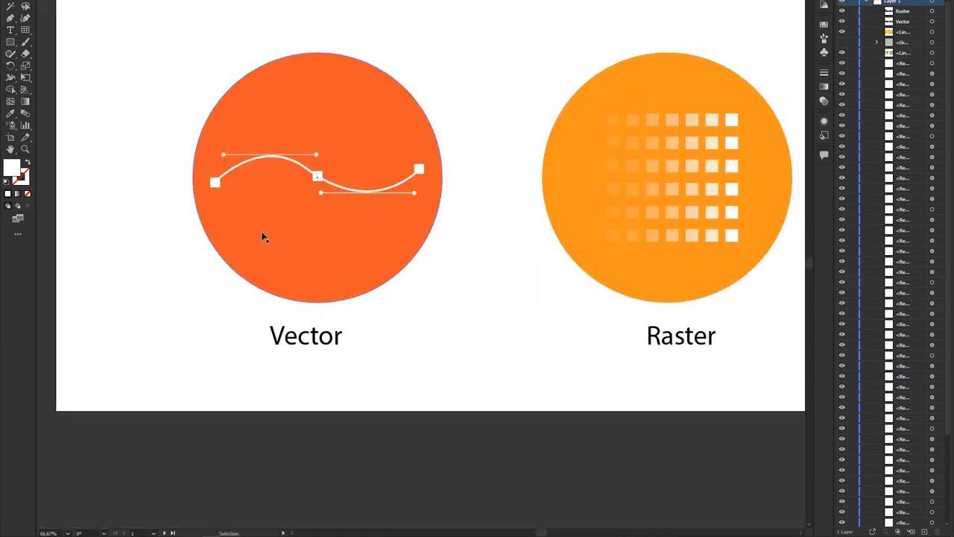
scroll(437, 221, "up", 2)
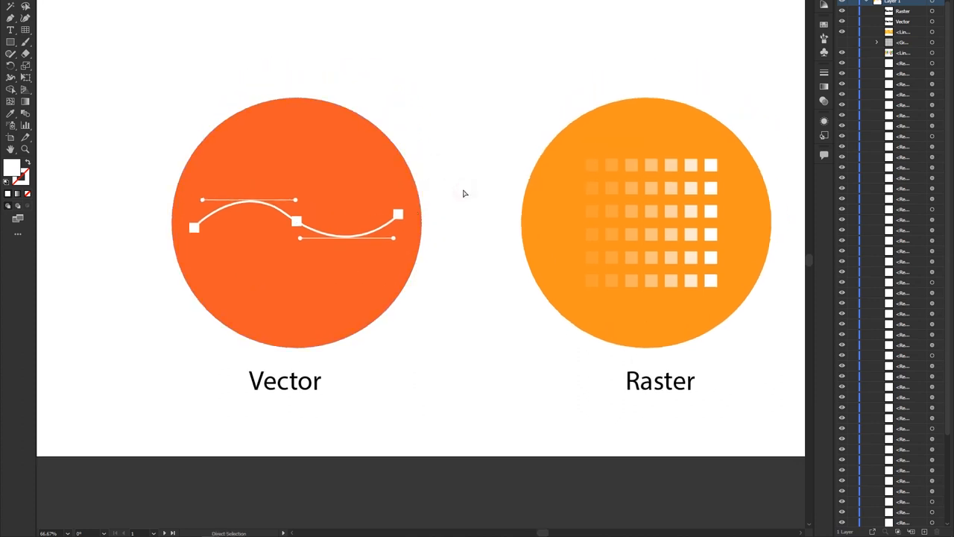
scroll(463, 193, "down", 1)
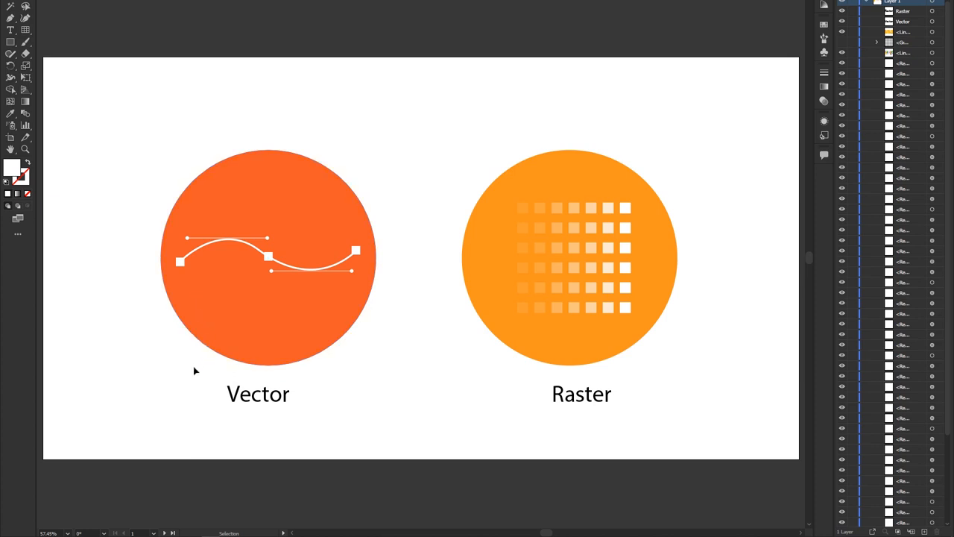
Examine the edges of the Vector circle and its label at magnifications up to 64000%, and return to the whole artboard
scroll(194, 369, "up", 5, "alt")
scroll(280, 353, "up", 6, "alt")
scroll(237, 30, "down", 8, "alt")
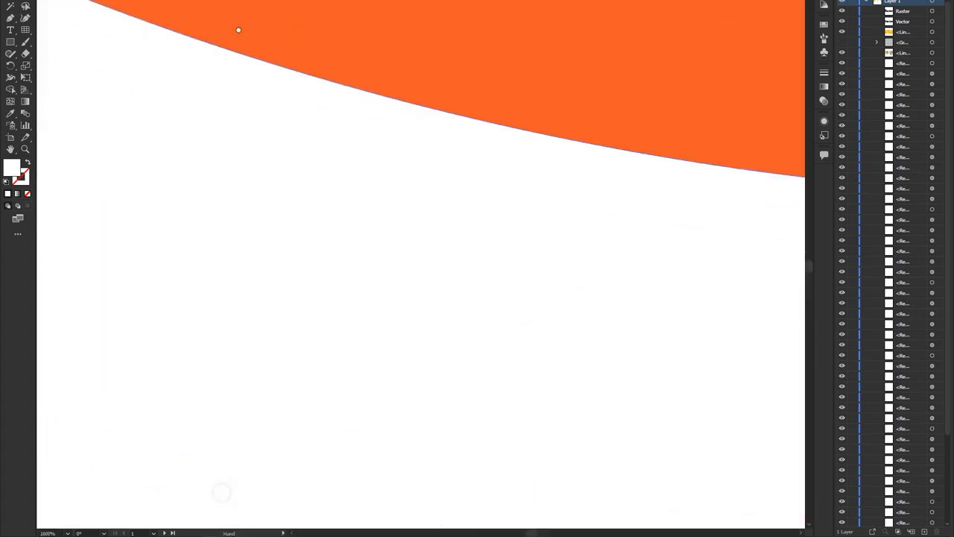
scroll(254, 239, "up", 6, "alt")
scroll(253, 239, "up", 5, "alt")
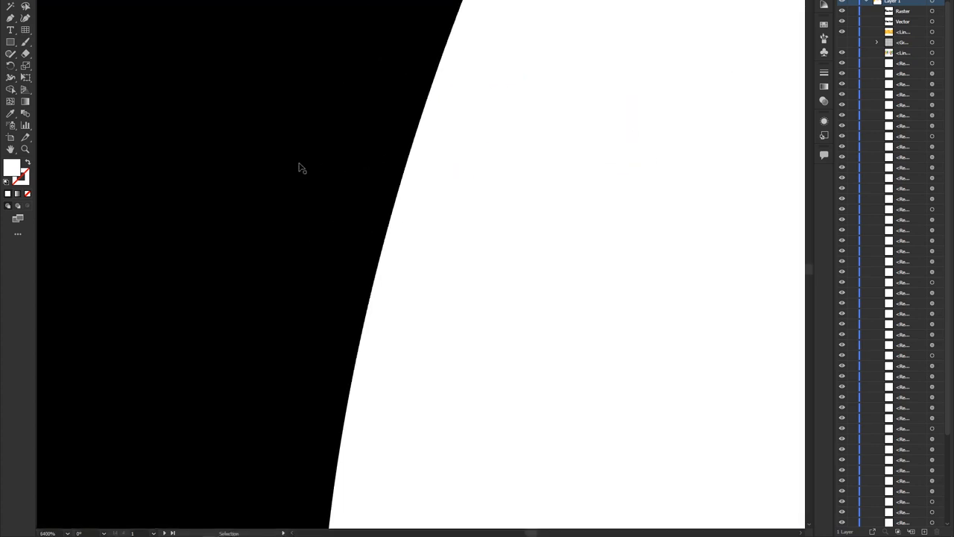
left_click_drag(671, 301, 278, 224)
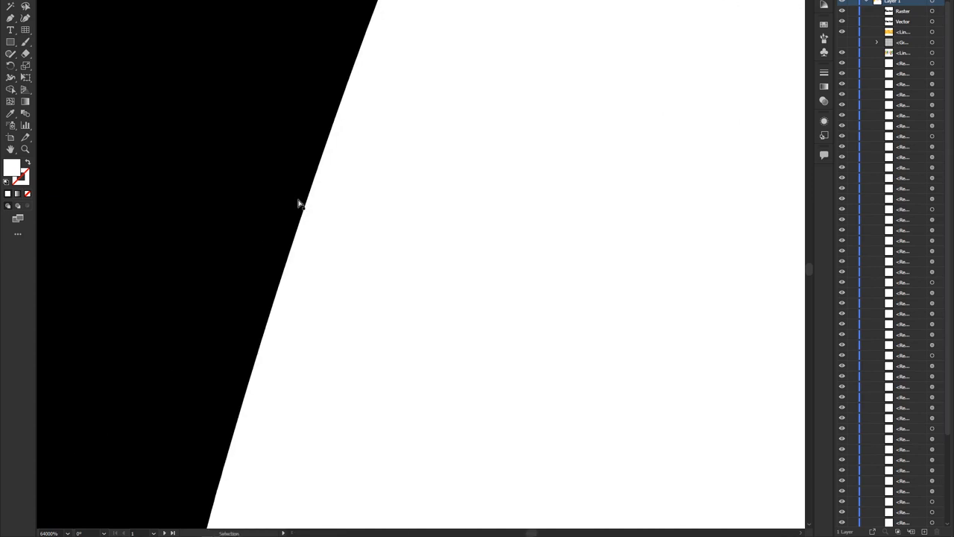
key("ctrl+0")
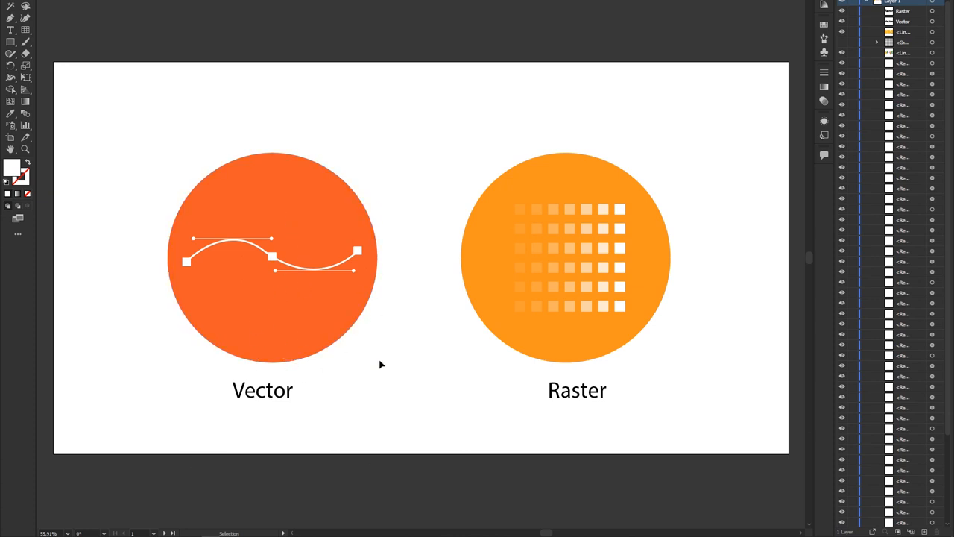
Select the orange Vector circle with its curve and label, and place a copy in the bird photo document in Photoshop
left_click_drag(221, 70, 206, 390)
left_click_drag(151, 96, 426, 444)
left_click(432, 390)
left_click_drag(157, 138, 409, 432)
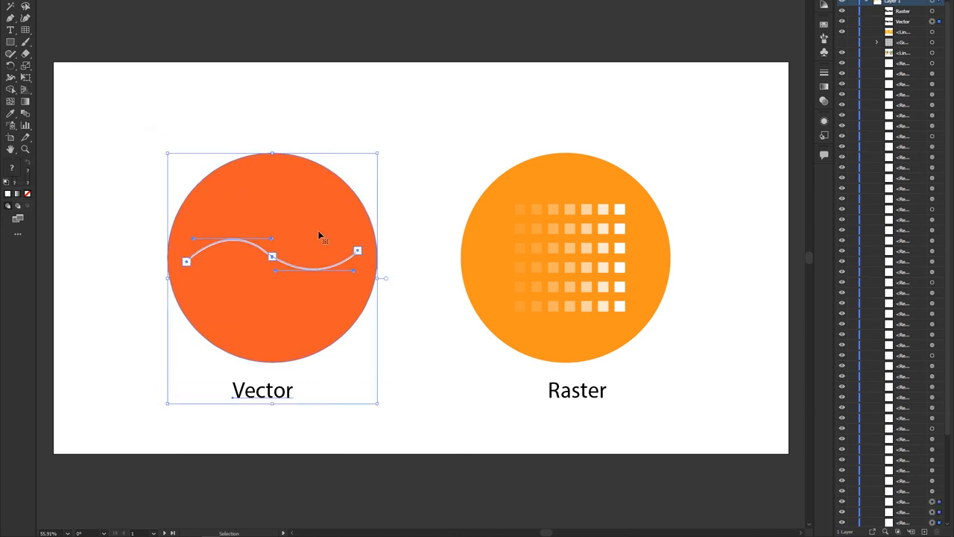
left_click_drag(247, 197, 240, 536)
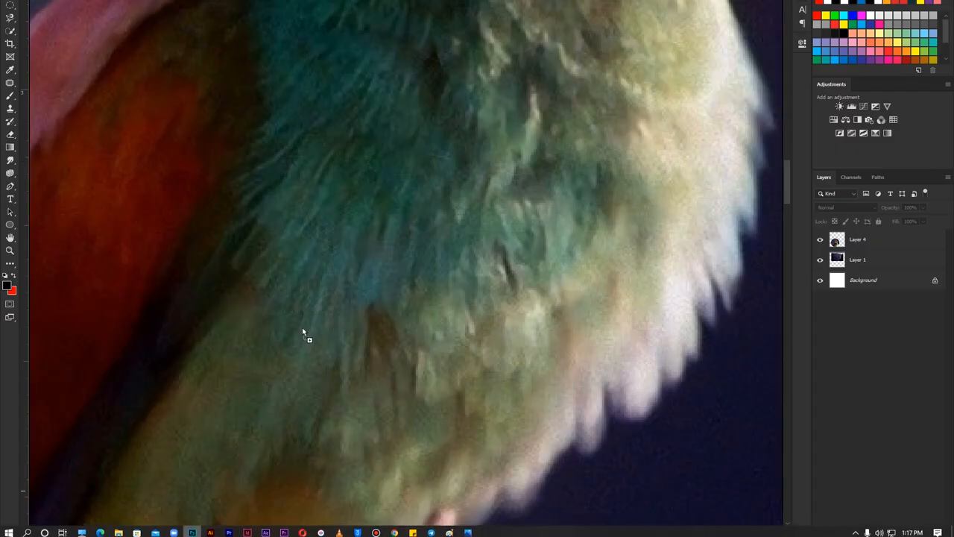
left_click_drag(303, 333, 303, 333)
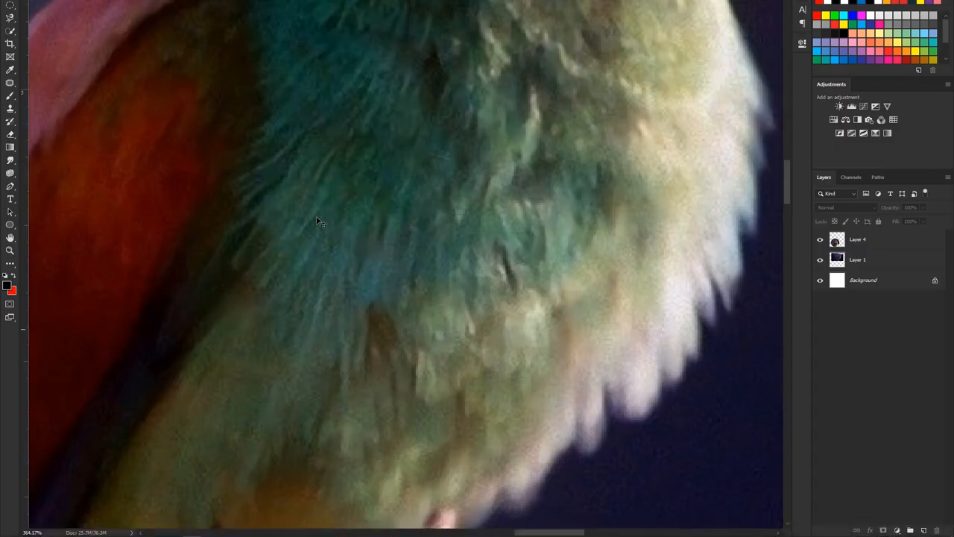
Fit the document in view, move the placed Vector graphic over the middle of the canvas, and commit the placement
key("ctrl+0")
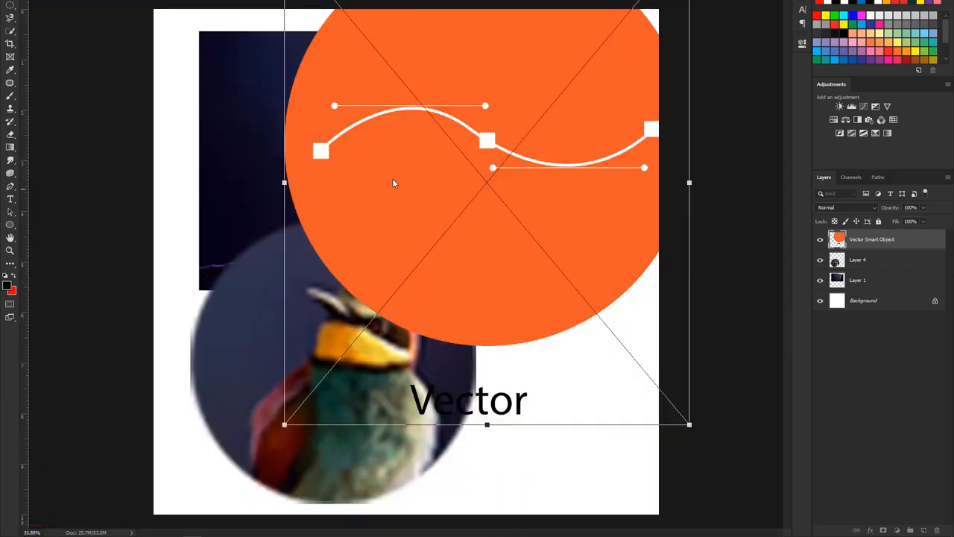
left_click_drag(394, 183, 296, 309)
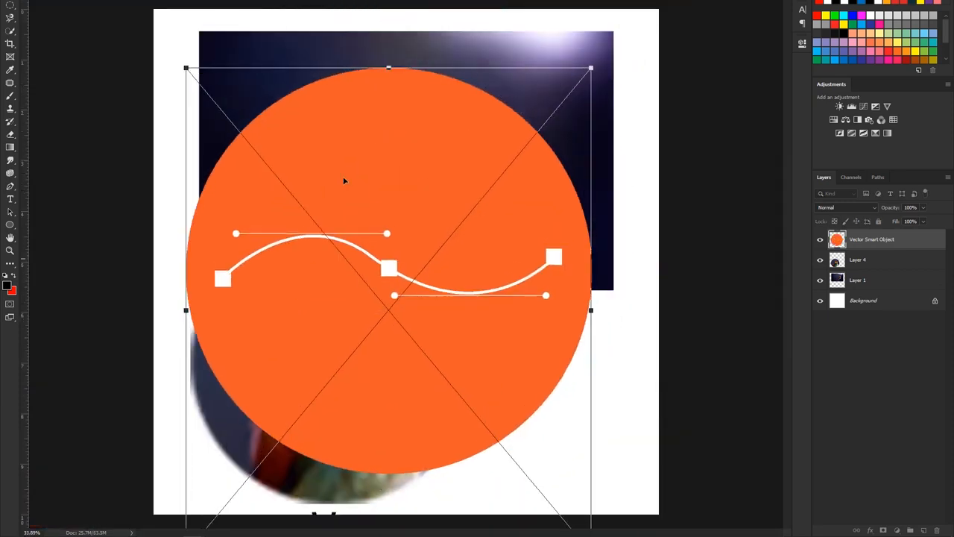
key("Return")
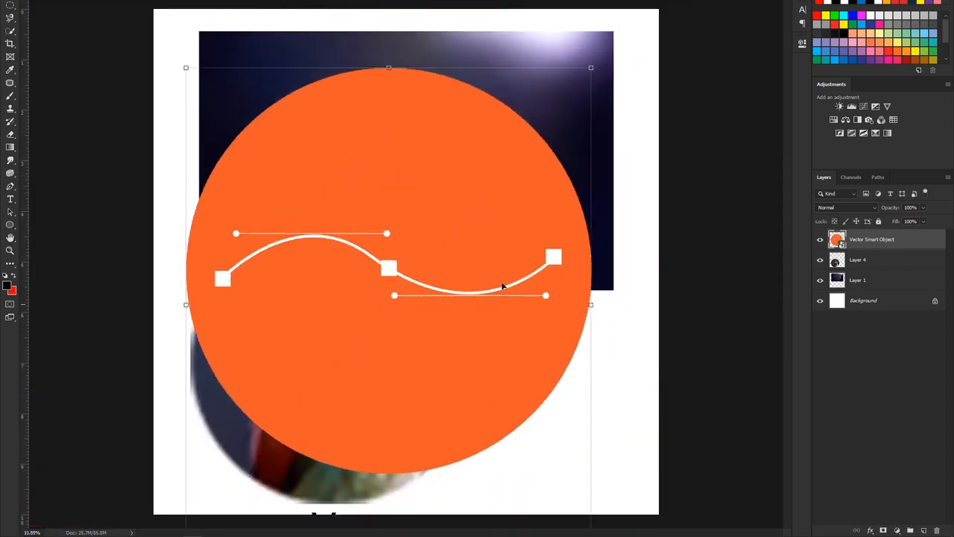
Examine the corner of a white square on the placed Vector graphic at pixel level, and return to the full canvas
scroll(501, 95, "up", 3, "alt")
scroll(618, 505, "up", 6, "alt")
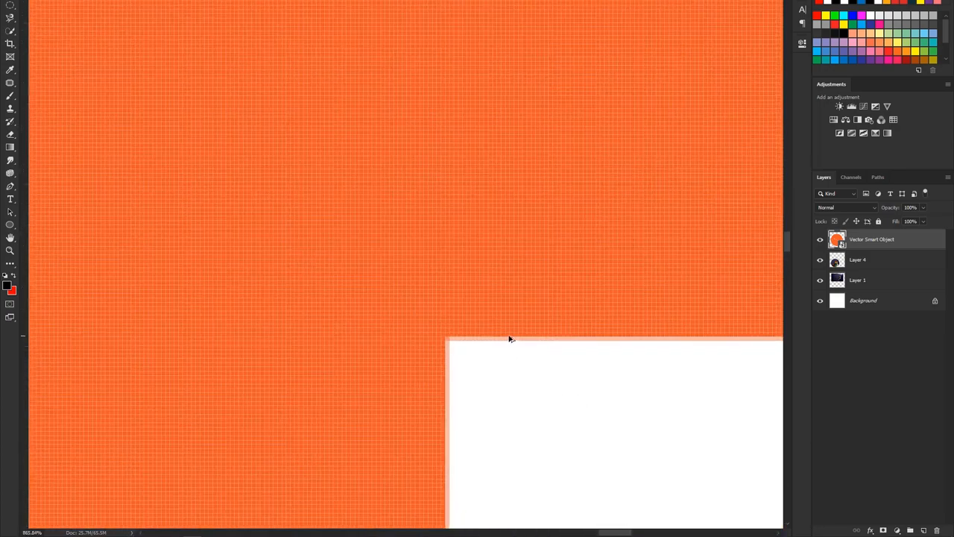
scroll(509, 335, "up", 1, "alt")
scroll(497, 347, "up", 1, "alt")
scroll(496, 348, "down", 12, "alt")
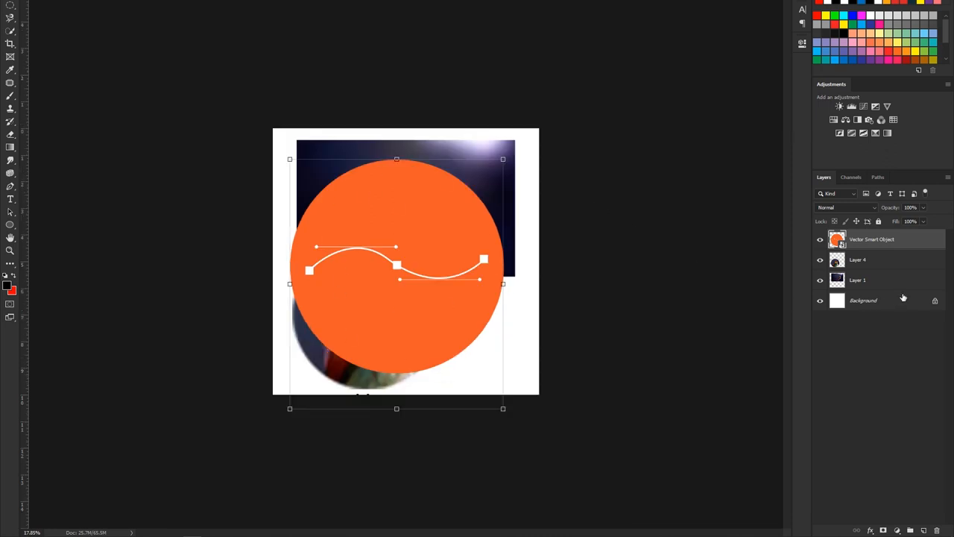
Hide Layer 4 and Layer 1, centre the Vector Smart Object horizontally on the canvas, and deselect it
left_click_drag(820, 259, 821, 283)
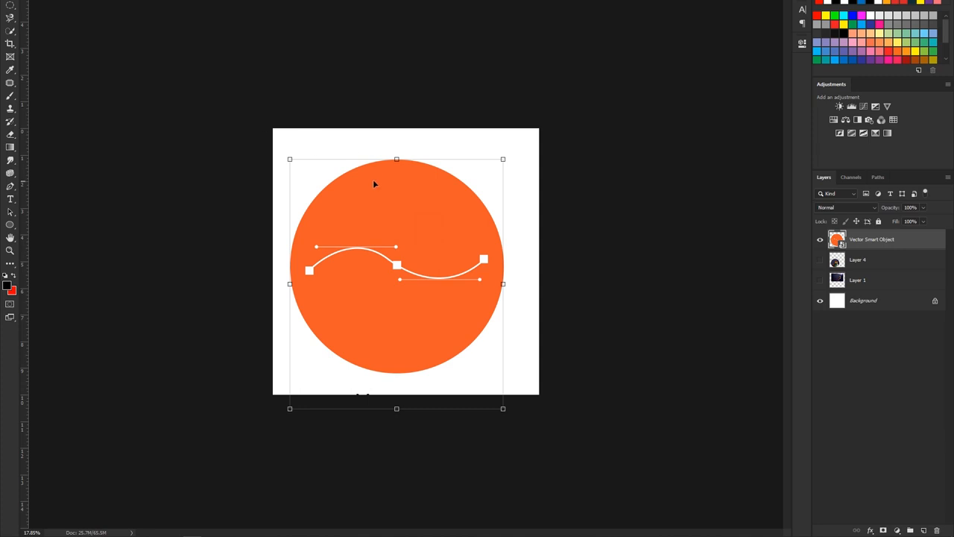
left_click_drag(402, 221, 413, 223)
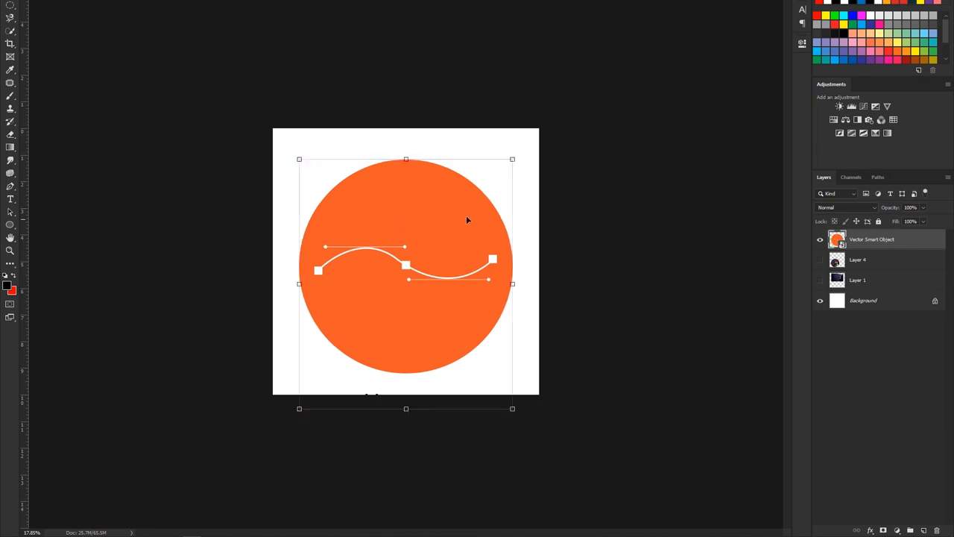
left_click(583, 220)
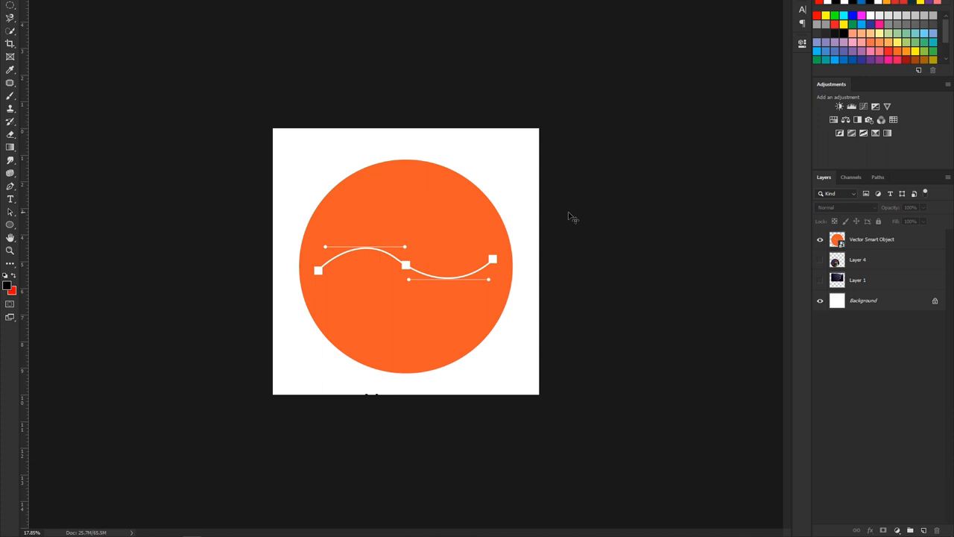
Switch back to Illustrator and examine the upper edge of the orange Vector circle at extreme magnification
key("alt+Tab")
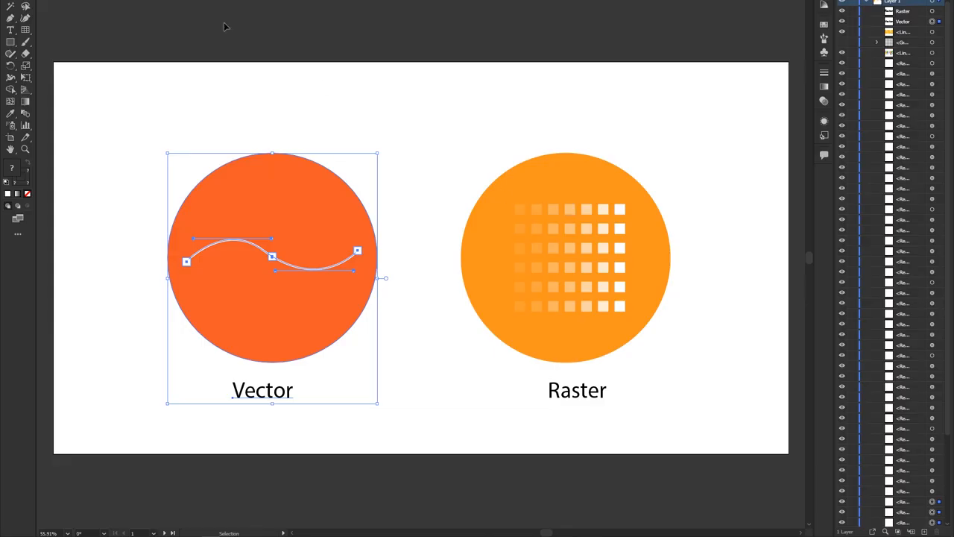
scroll(276, 157, "up", 15)
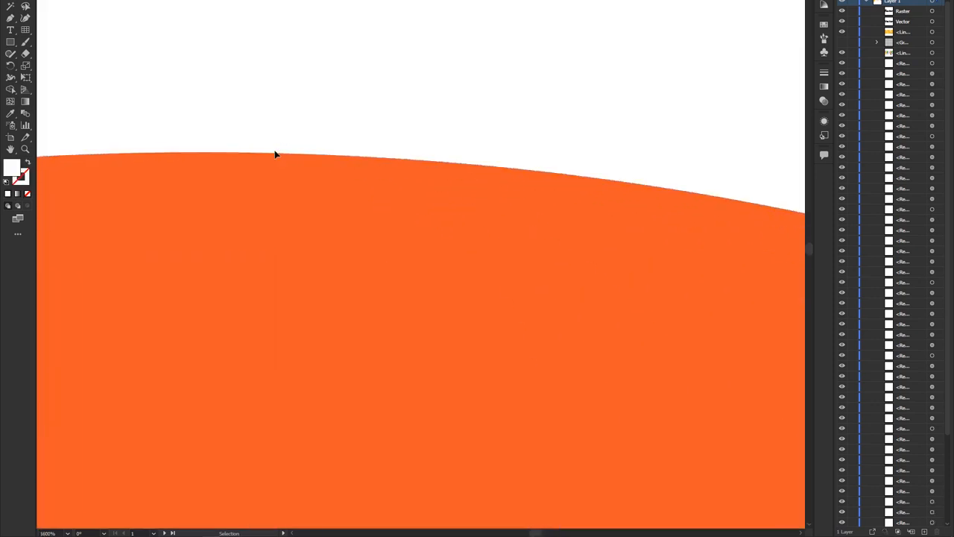
scroll(390, 196, "up", 2)
scroll(277, 49, "up", 2)
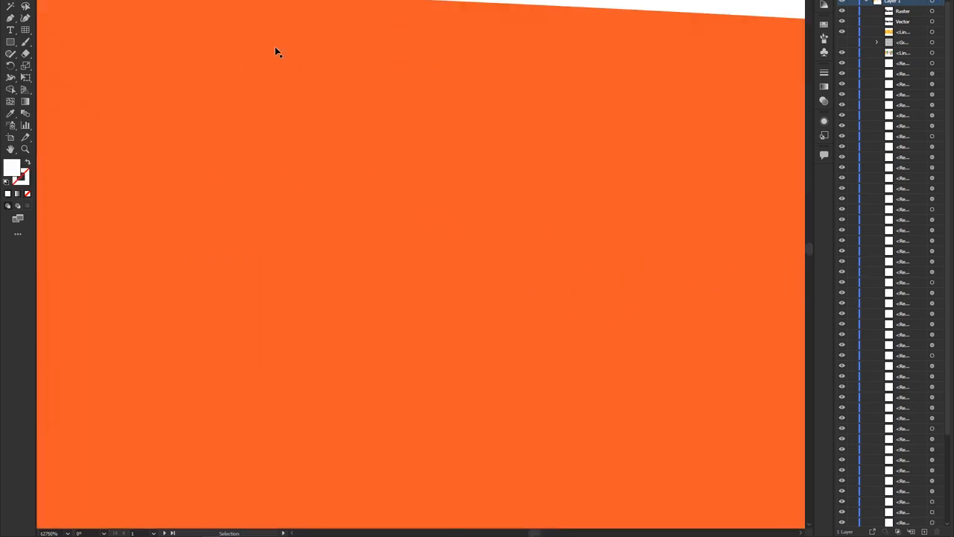
scroll(293, 77, "up", 1)
scroll(298, 79, "down", 3)
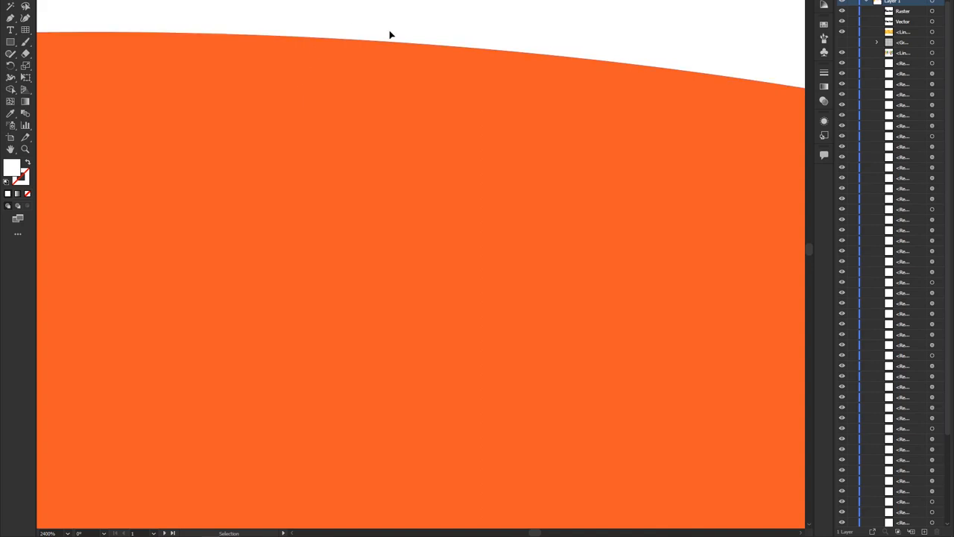
Show the full Illustrator artboard, switch to Photoshop, and examine the white square at the curve's left end at pixel level
key("ctrl+0")
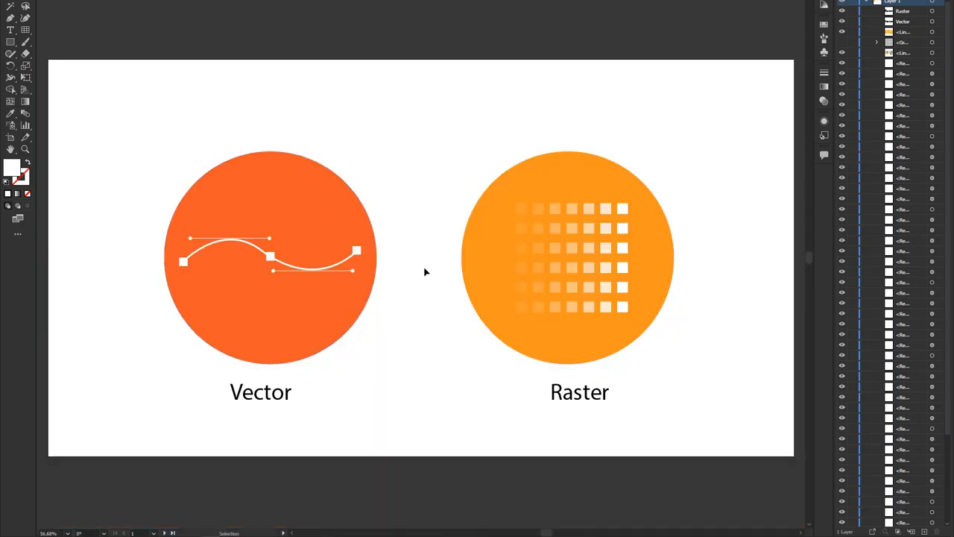
key("alt+Tab")
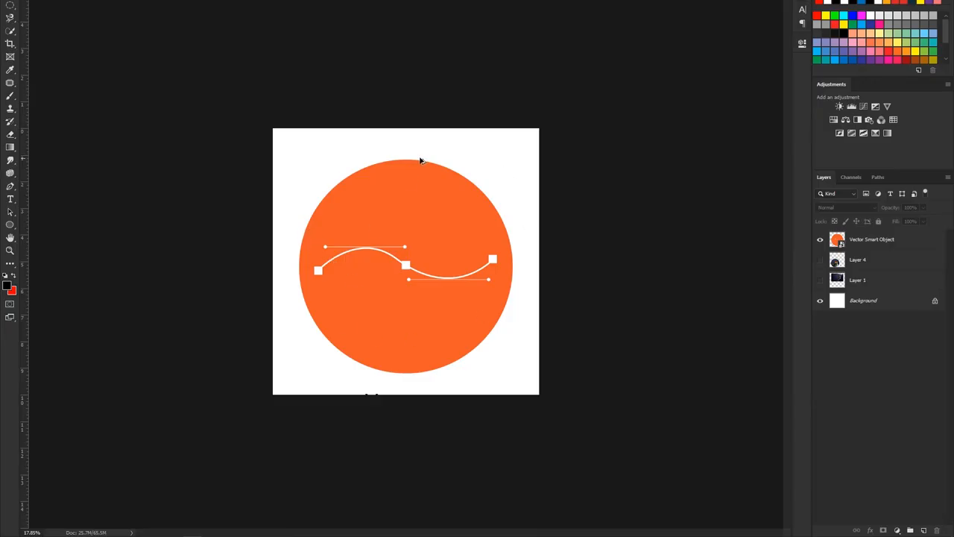
scroll(407, 207, "up", 4)
scroll(110, 144, "up", 1)
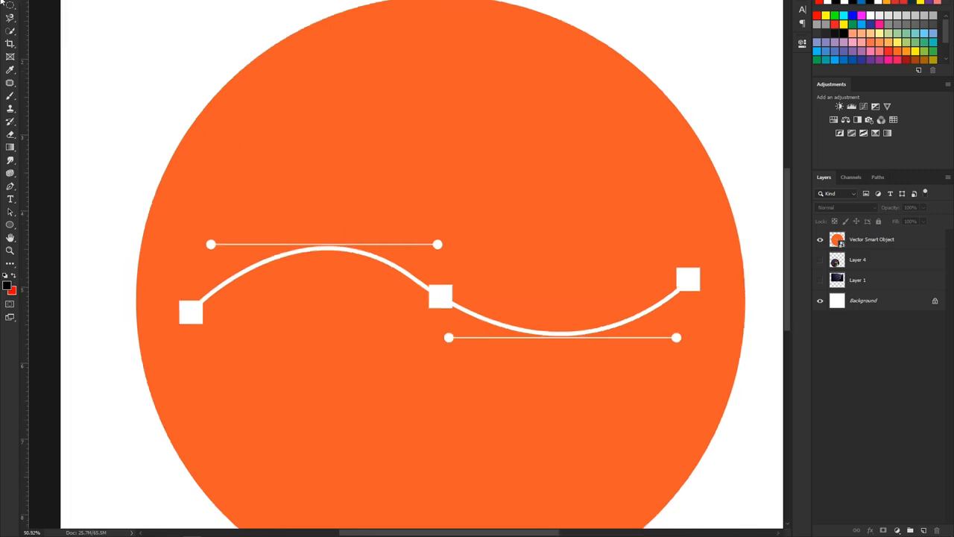
scroll(179, 312, "up", 10)
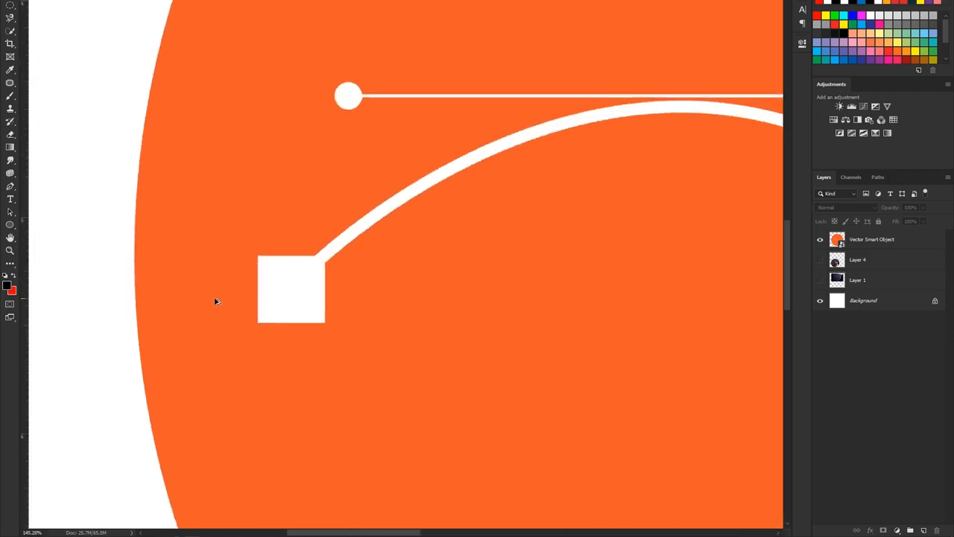
scroll(246, 282, "up", 1)
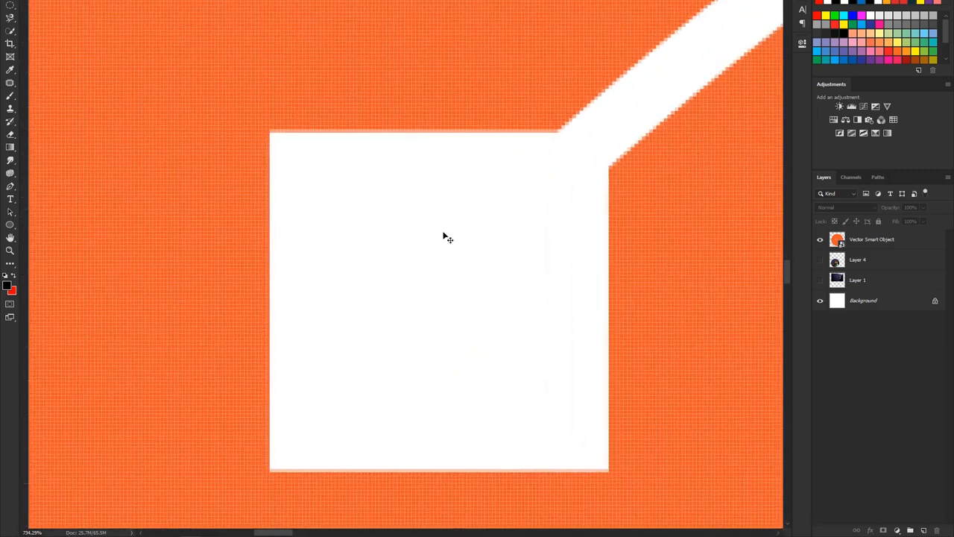
scroll(253, 201, "up", 6)
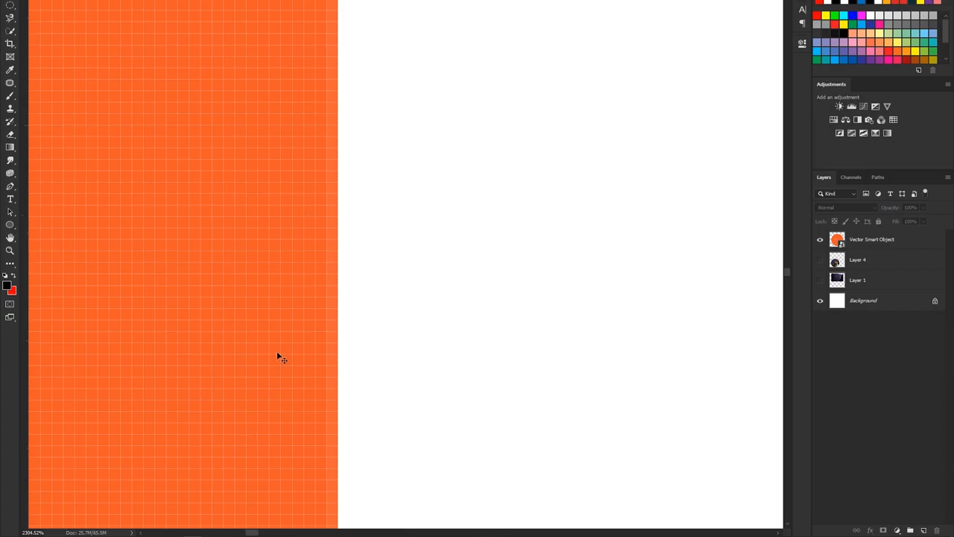
Switch to Illustrator, examine the edge of the orange Vector circle at 6400% magnification, and return to the full artboard
key("alt+Tab")
scroll(279, 241, "up", 10)
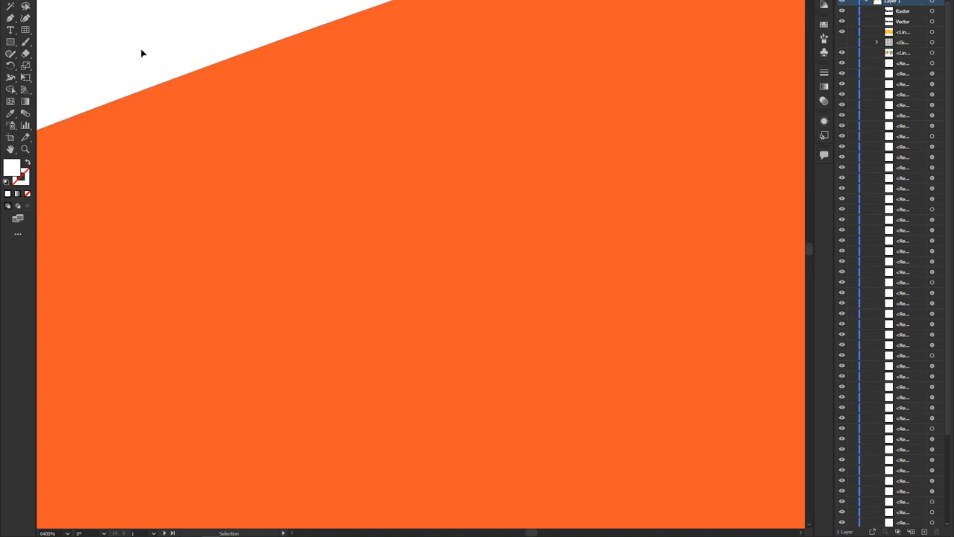
key("ctrl+0")
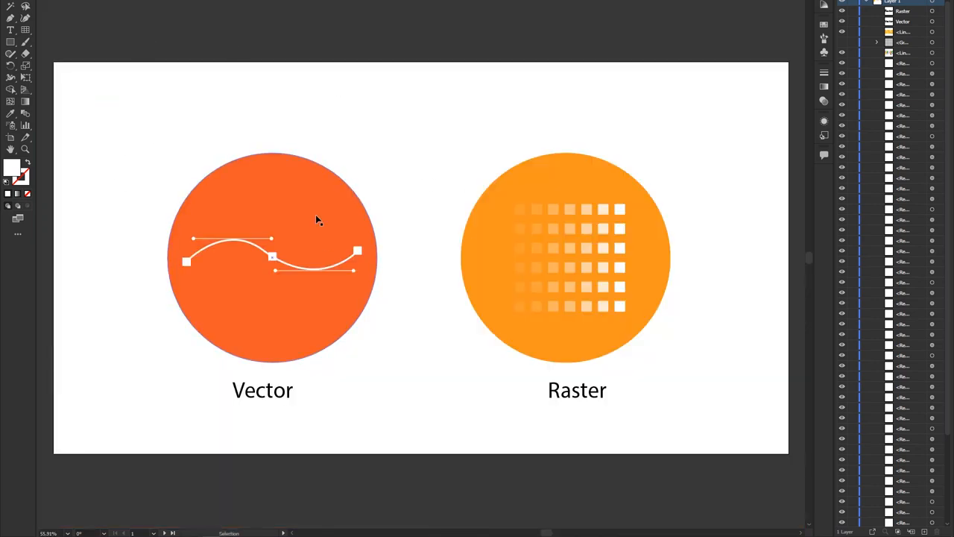
Switch to Photoshop, inspect the Vector Smart Object's curve and circle at decreasing magnification up to the full canvas, and return to Illustrator
key("alt+Tab")
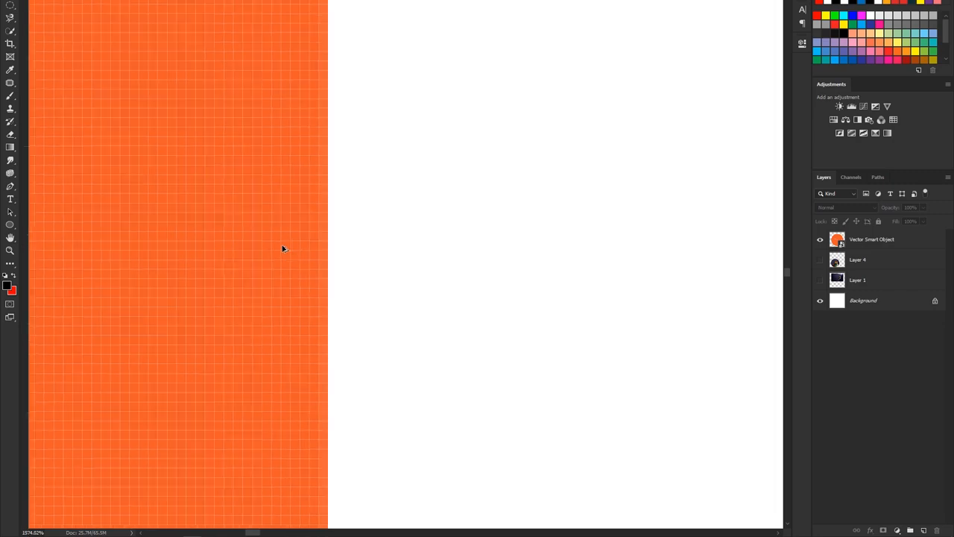
scroll(280, 256, "down", 5)
scroll(282, 248, "down", 6)
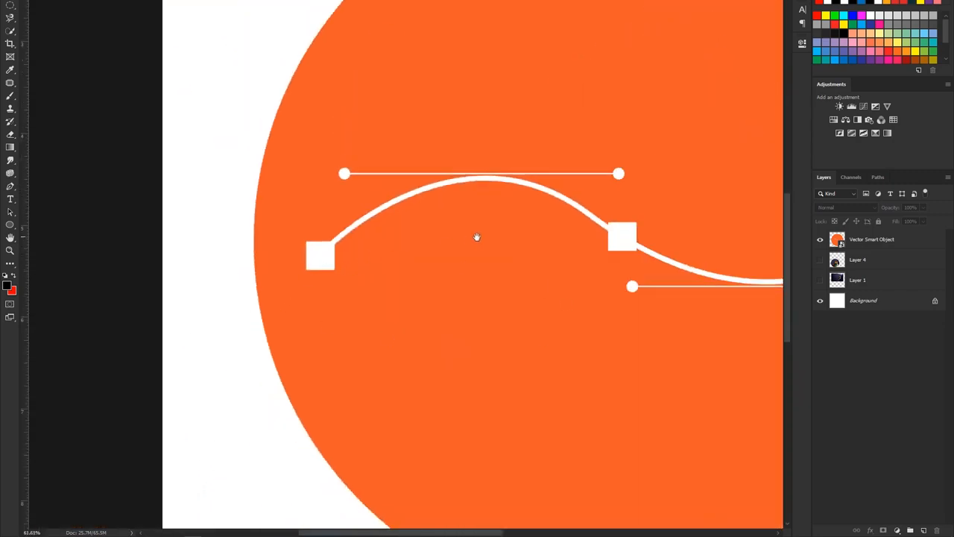
scroll(475, 237, "right", 3)
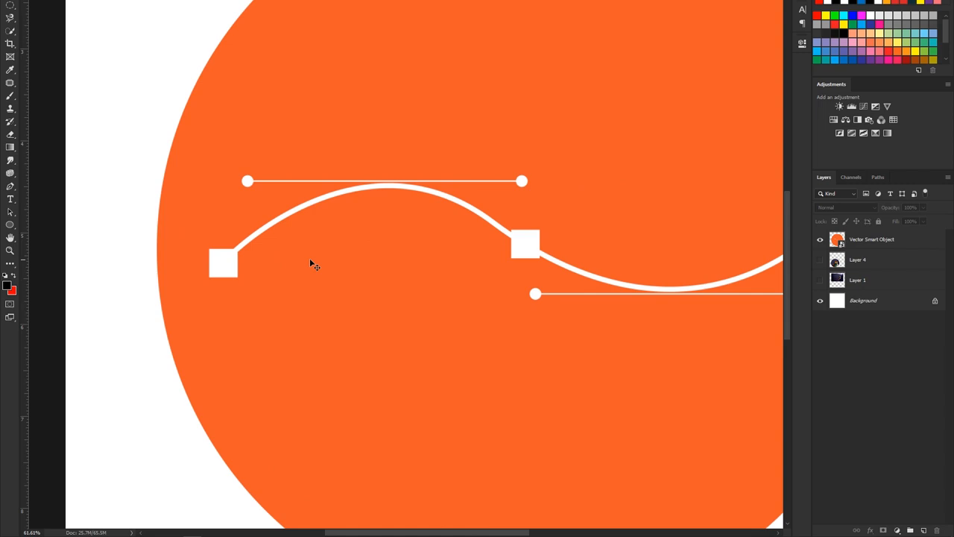
scroll(313, 262, "down", 1)
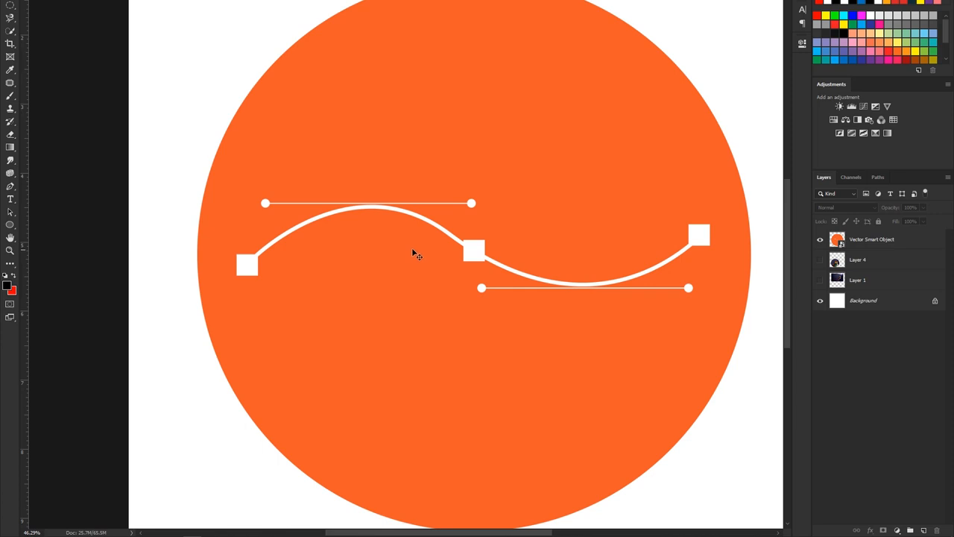
scroll(413, 255, "down", 1)
left_click_drag(469, 230, 420, 254)
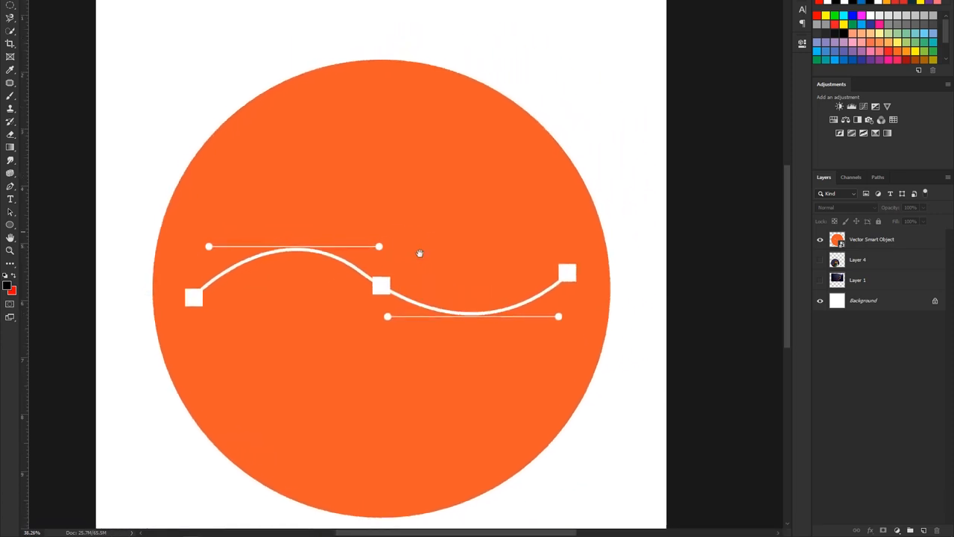
scroll(420, 254, "down", 1)
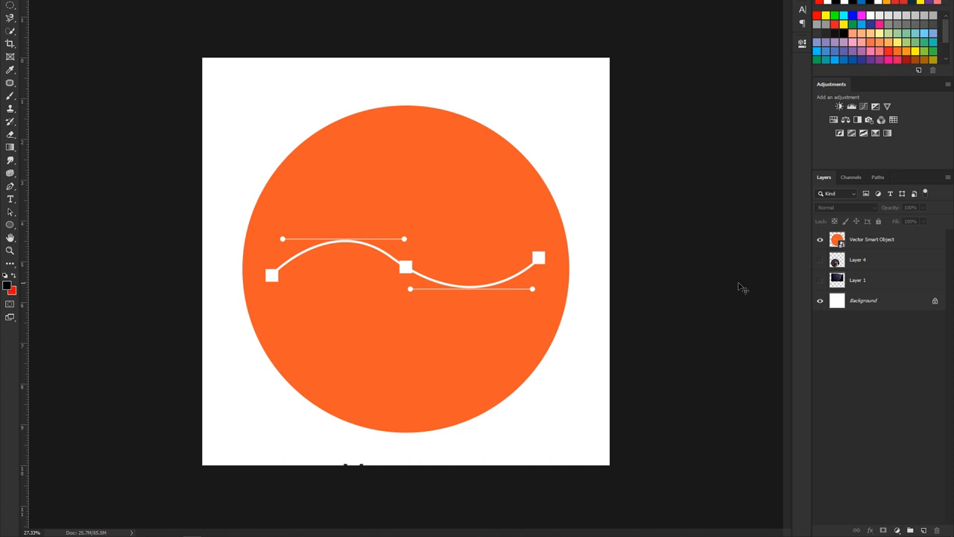
key("alt+Tab")
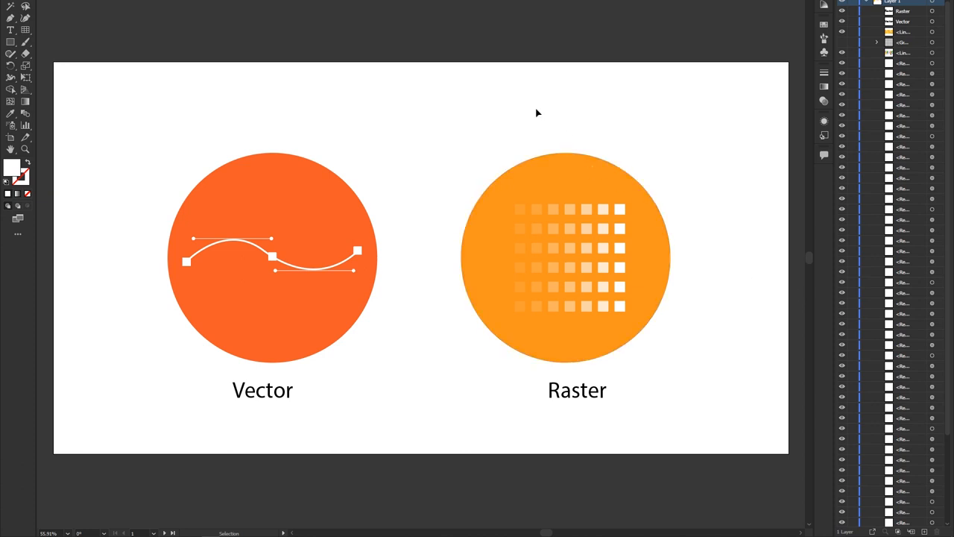